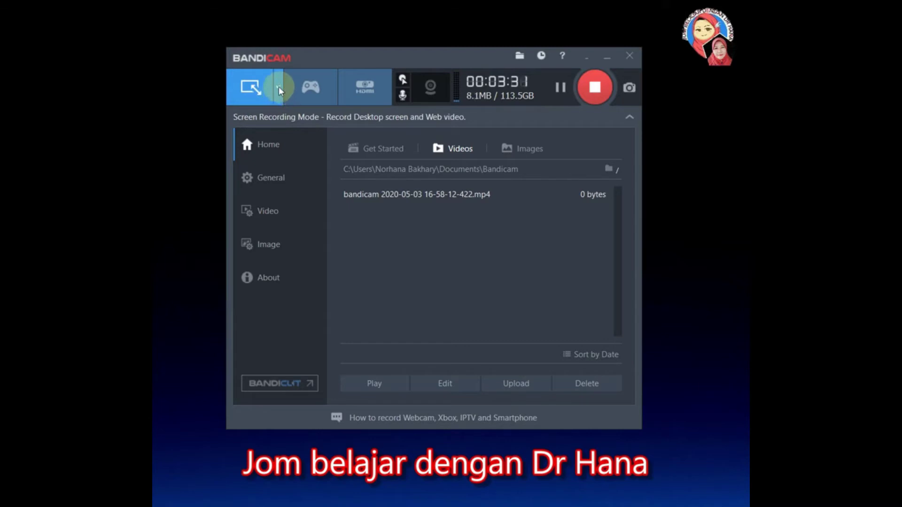
Step: Examine the screen recording area choices (rectangle, fullscreen, around mouse) and the game and device recording modes
click(278, 87)
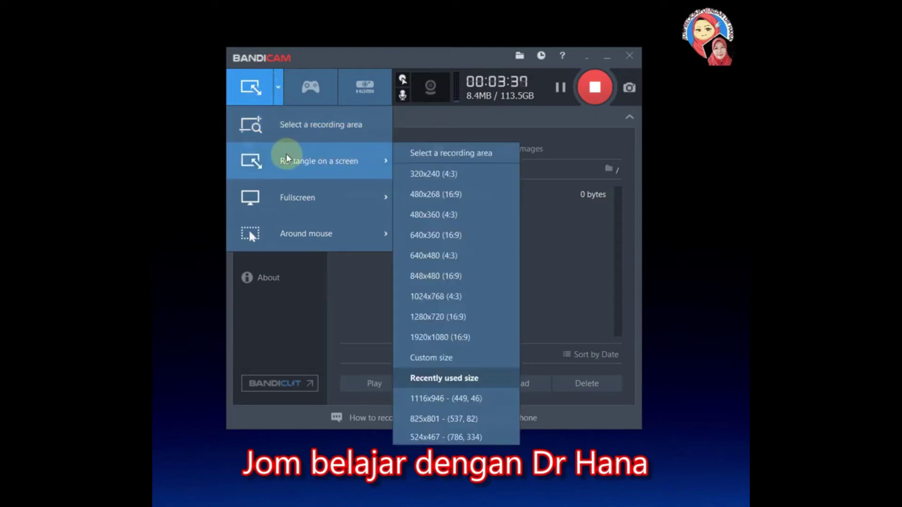
mouse_move(259, 236)
mouse_move(259, 152)
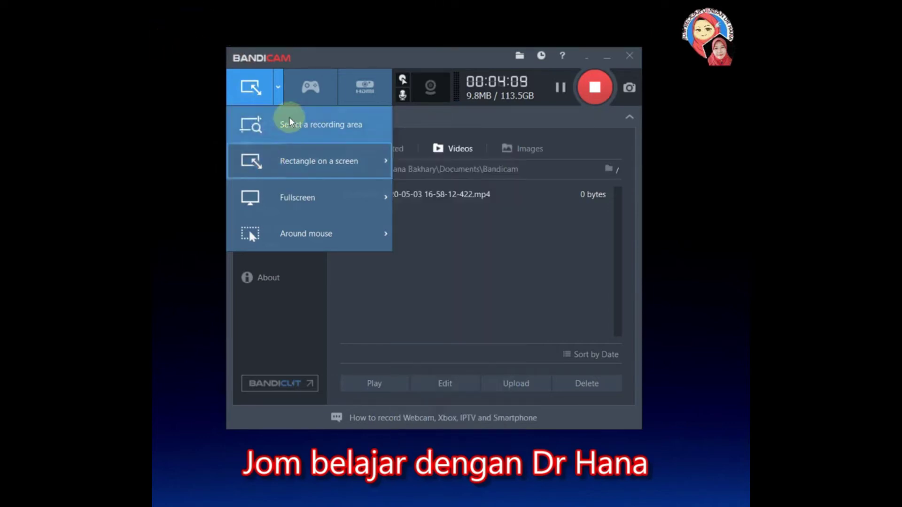
mouse_move(292, 165)
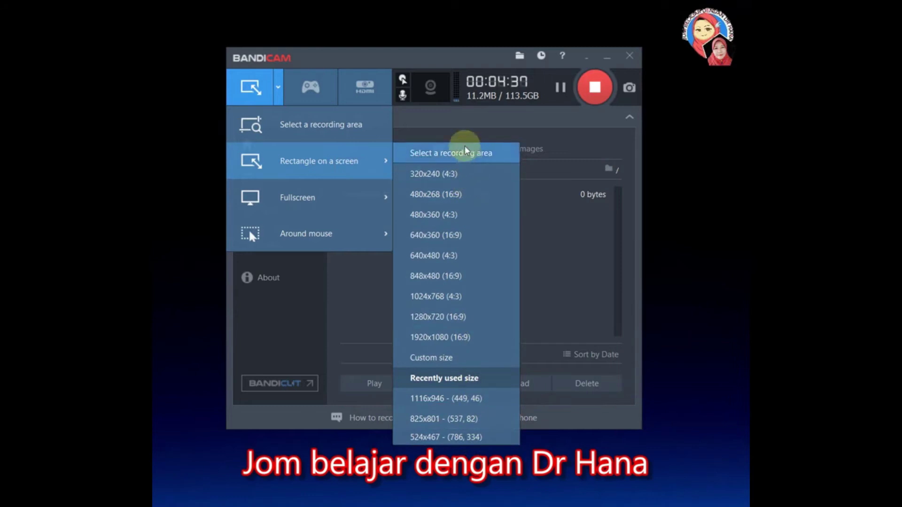
mouse_move(259, 196)
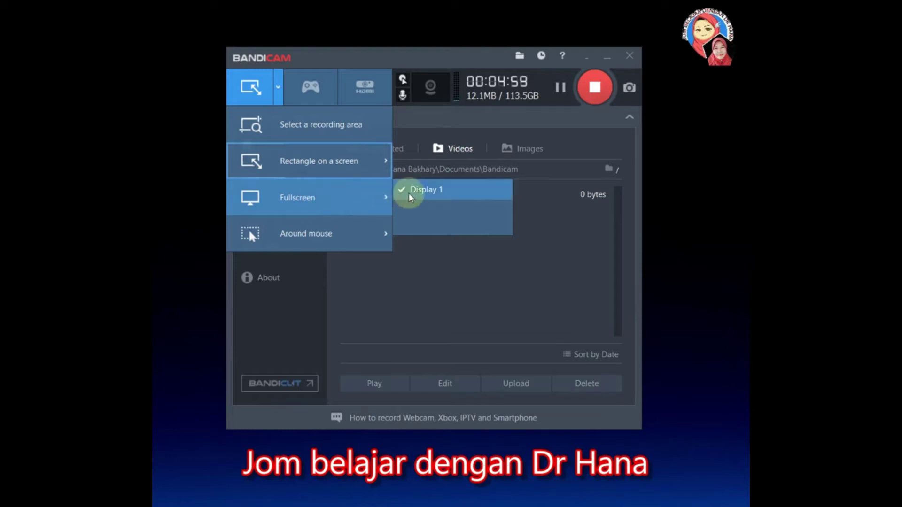
mouse_move(337, 231)
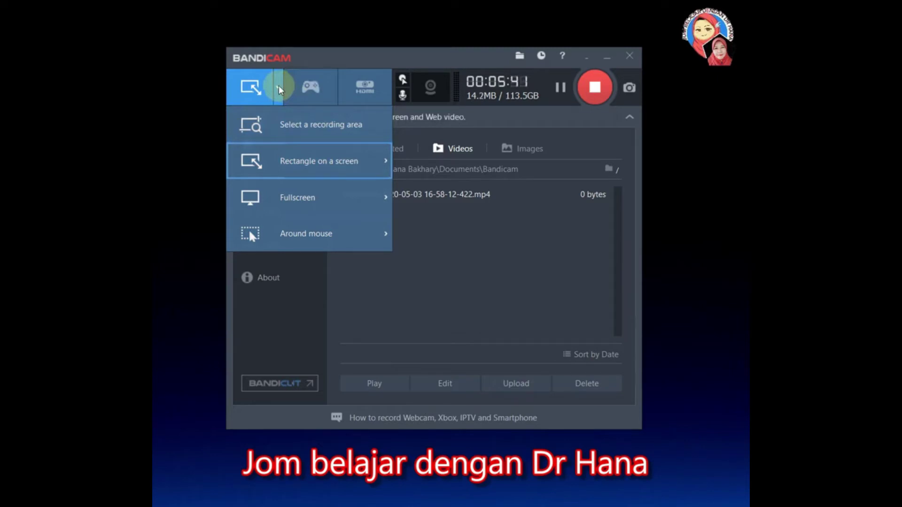
click(280, 89)
click(279, 90)
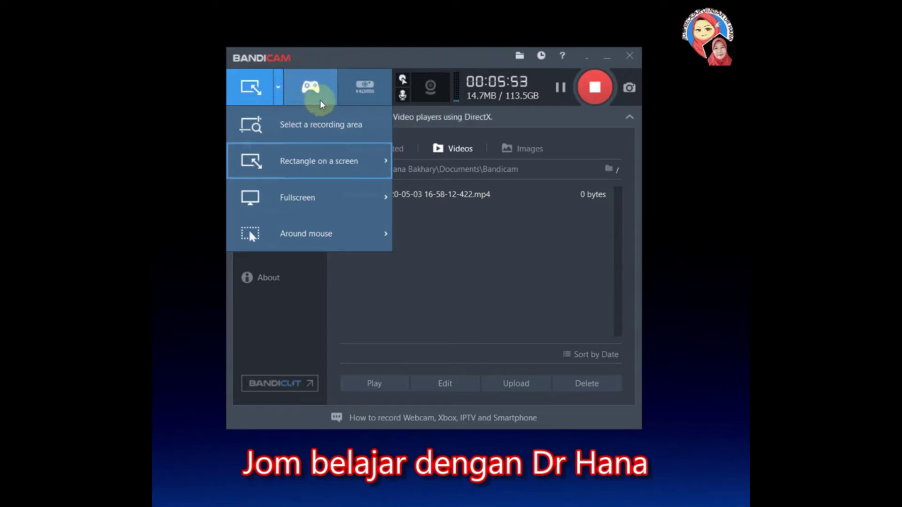
click(675, 200)
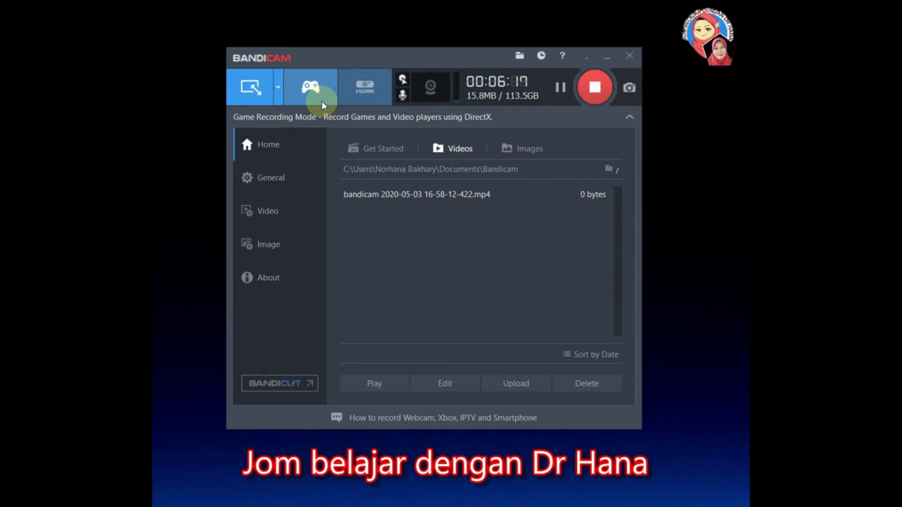
click(361, 96)
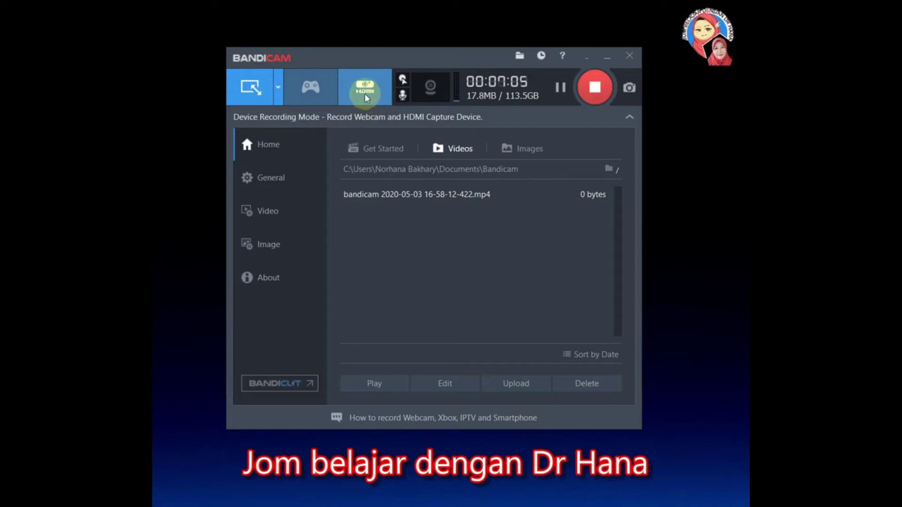
Step: Open the mouse effects recording settings and compare the preview with the mouse cursor hidden and shown
click(403, 78)
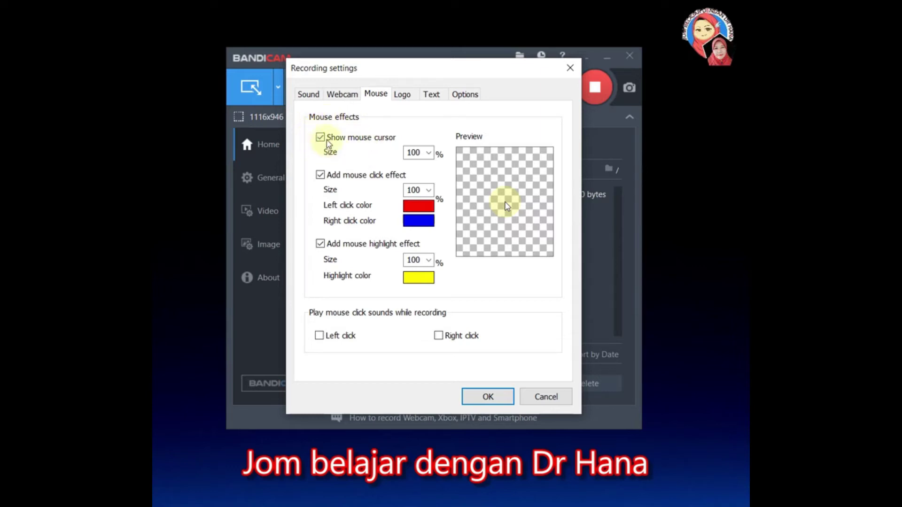
click(321, 140)
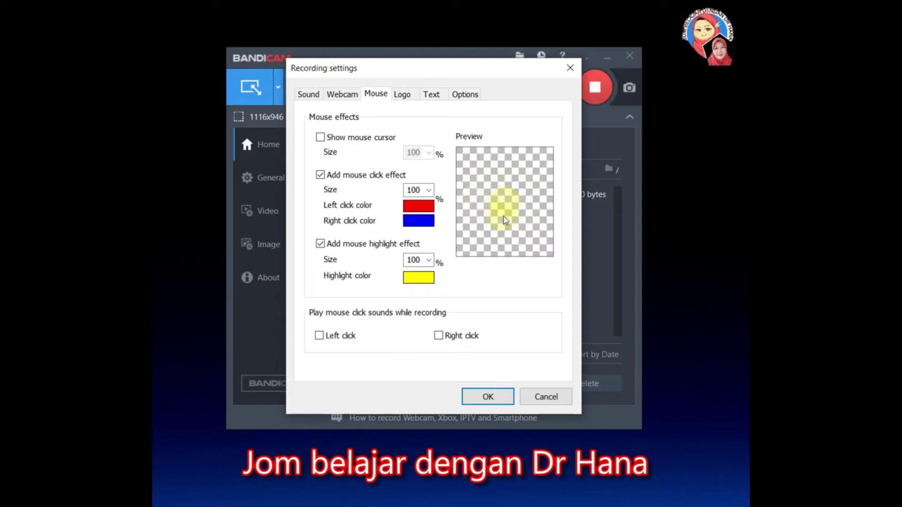
click(320, 137)
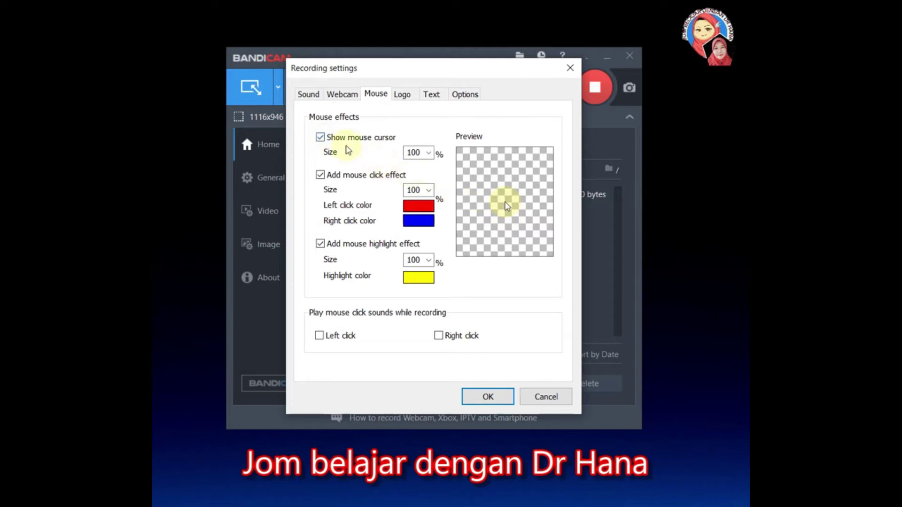
click(320, 138)
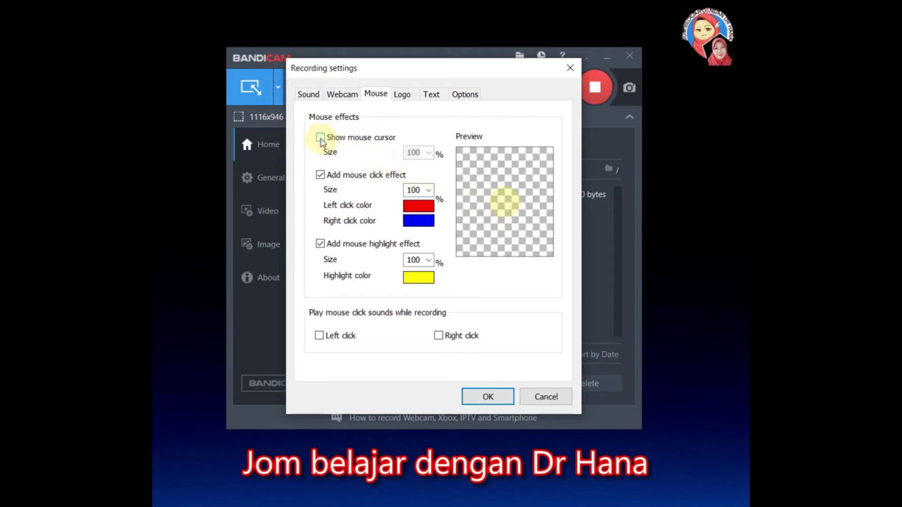
click(321, 139)
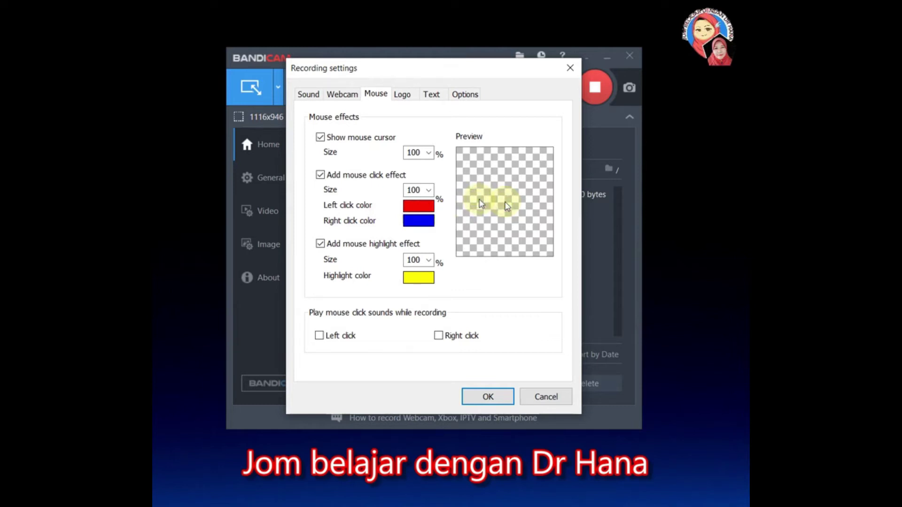
Step: View the left click color choices and compare the preview with the mouse highlight effect off and on
click(414, 207)
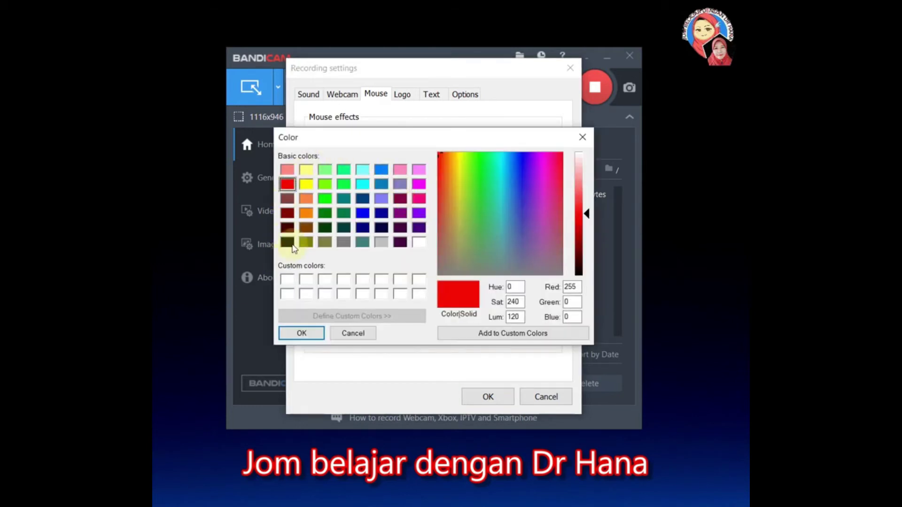
click(580, 138)
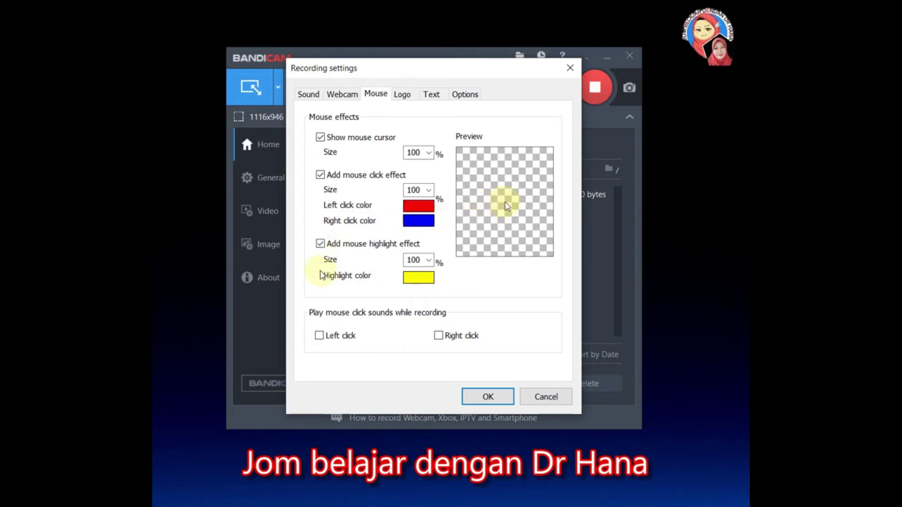
click(320, 244)
click(320, 244)
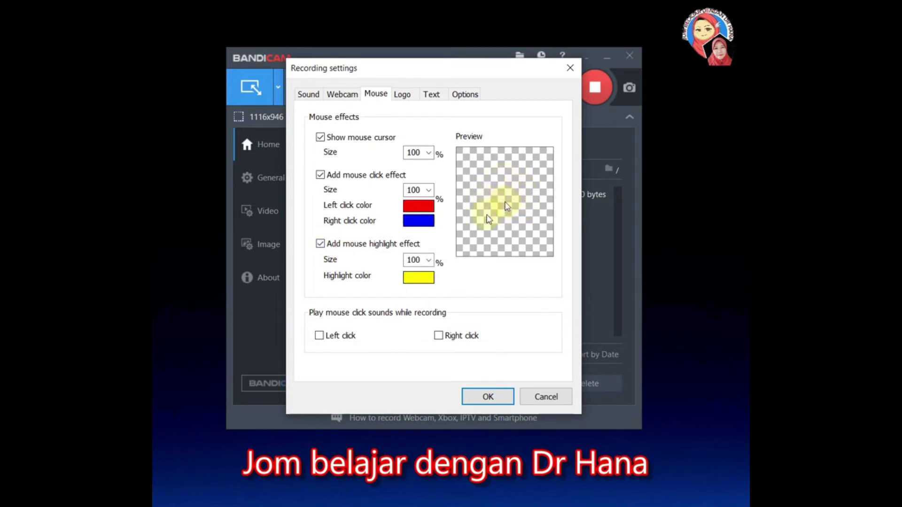
click(321, 245)
click(321, 245)
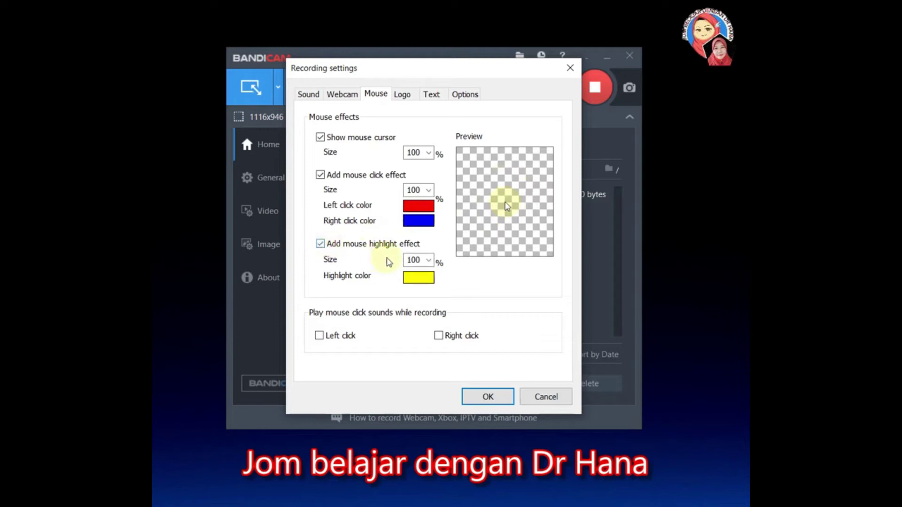
Step: Set the mouse highlight color to the basic purple (red 128, green 0, blue 255)
click(406, 280)
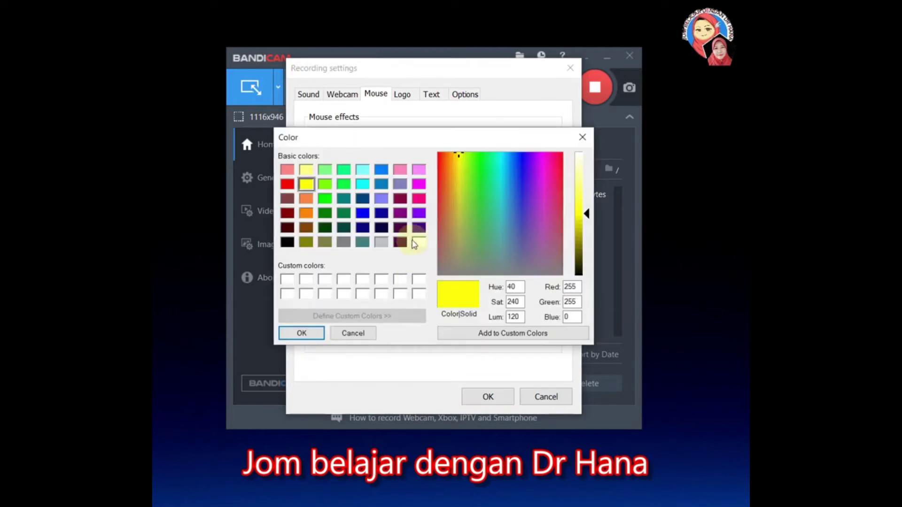
click(419, 214)
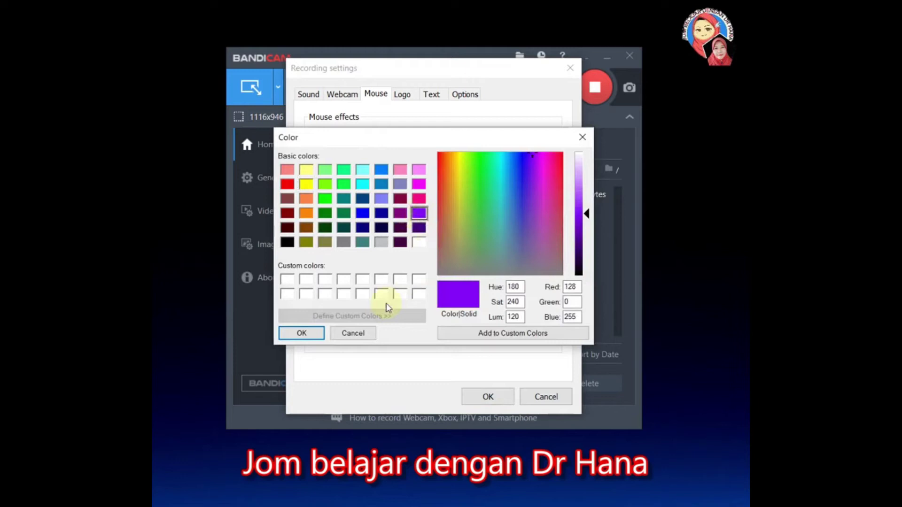
click(309, 334)
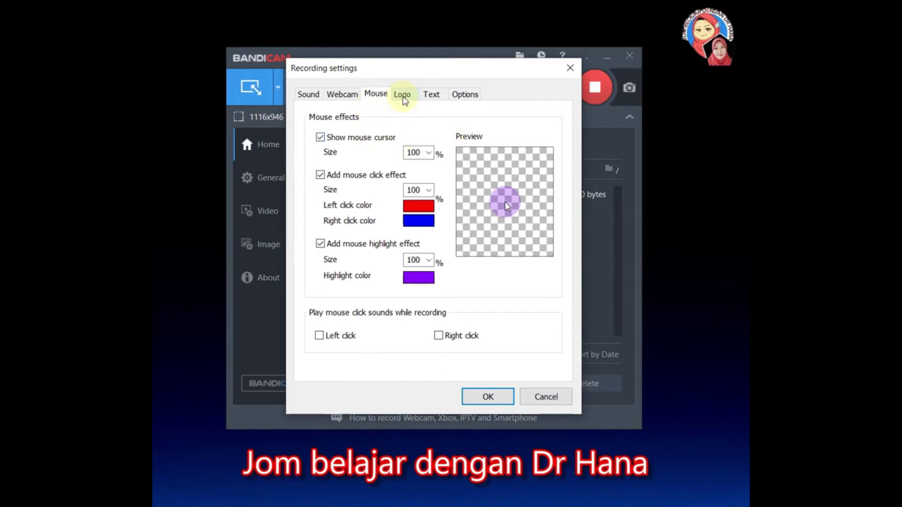
Step: Examine the logo overlay settings, switching the overlay off and on and viewing the image files available as a logo
click(403, 98)
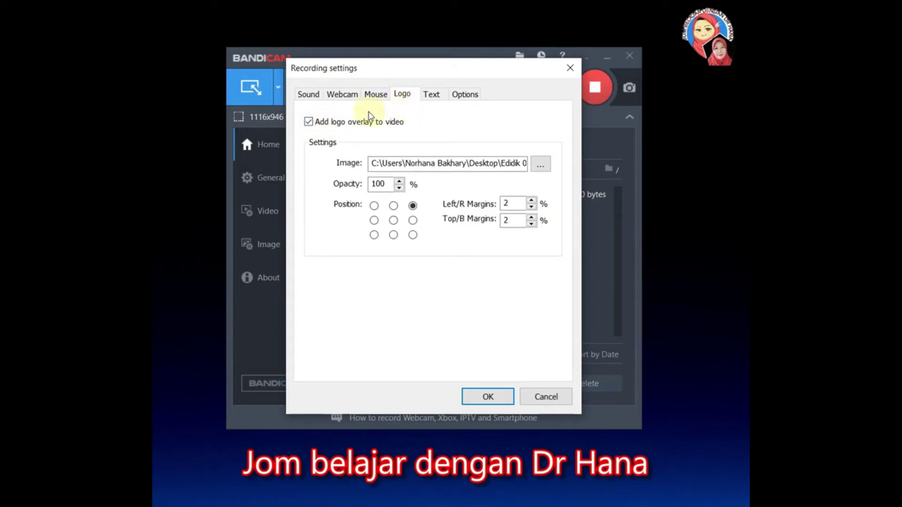
click(309, 122)
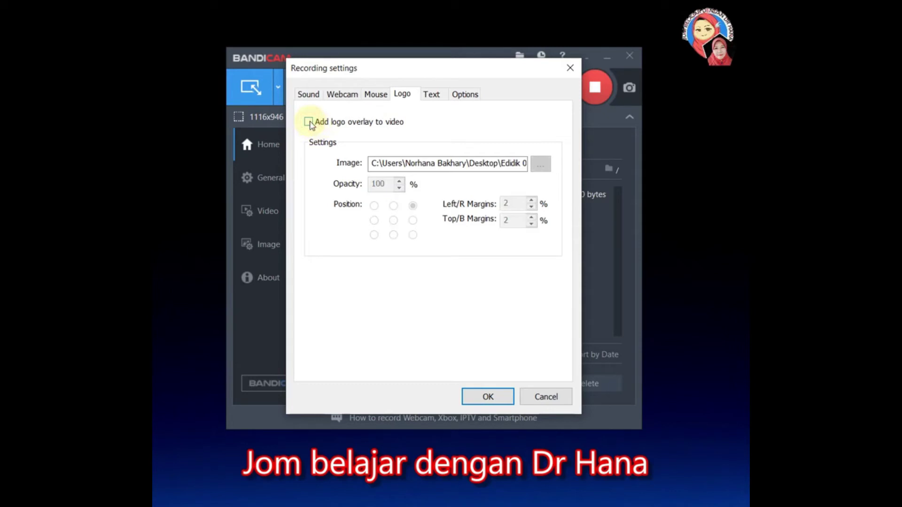
click(309, 122)
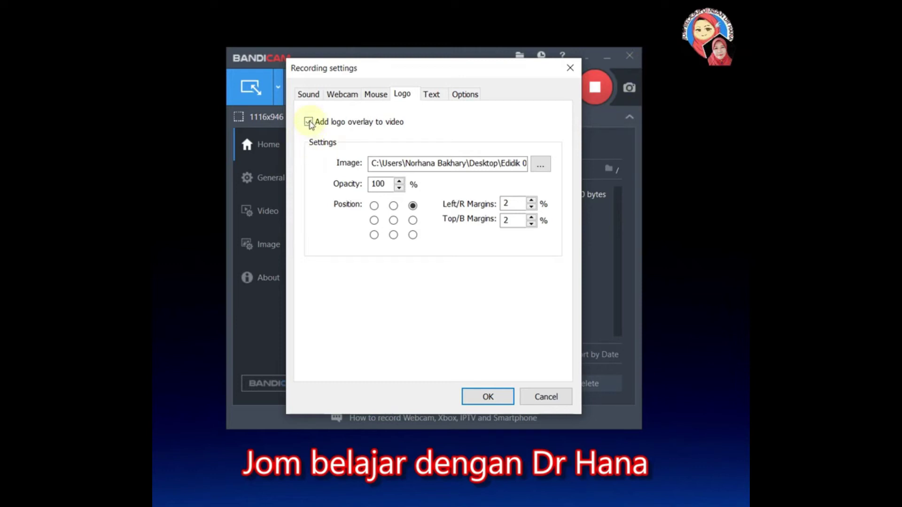
click(538, 165)
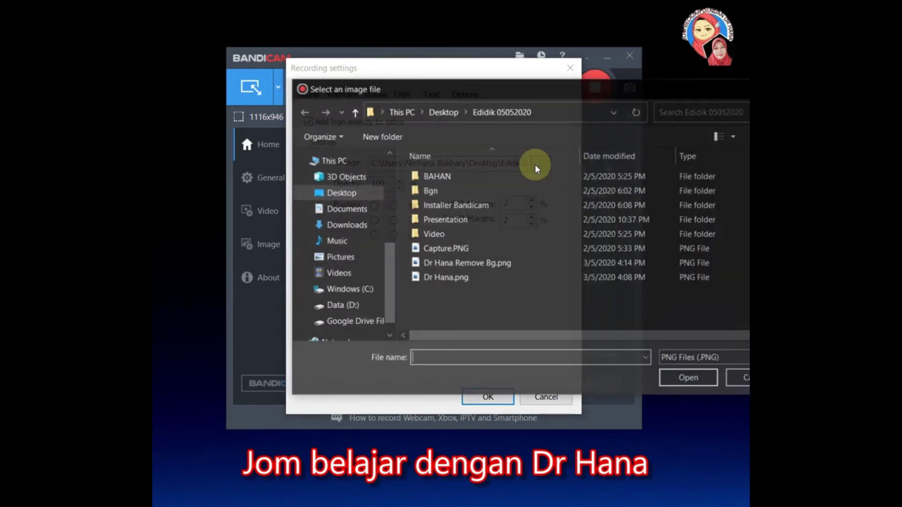
drag(534, 89, 471, 94)
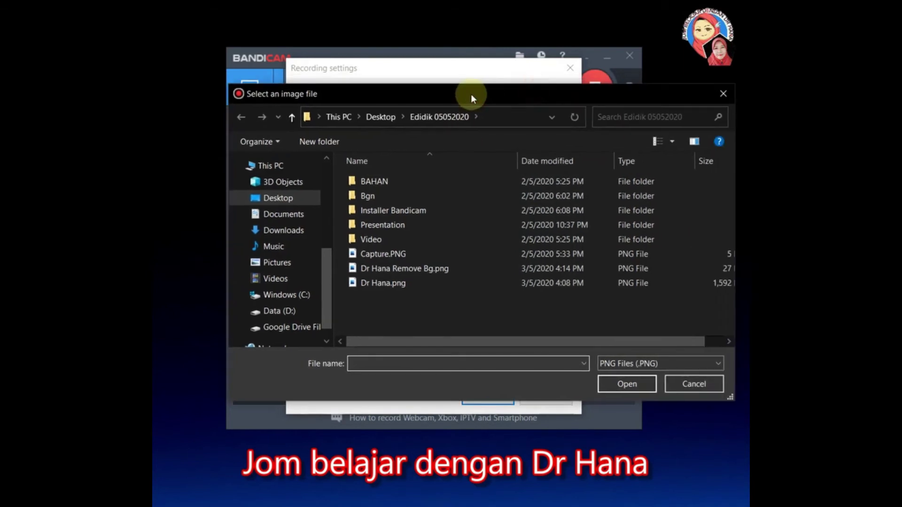
click(721, 96)
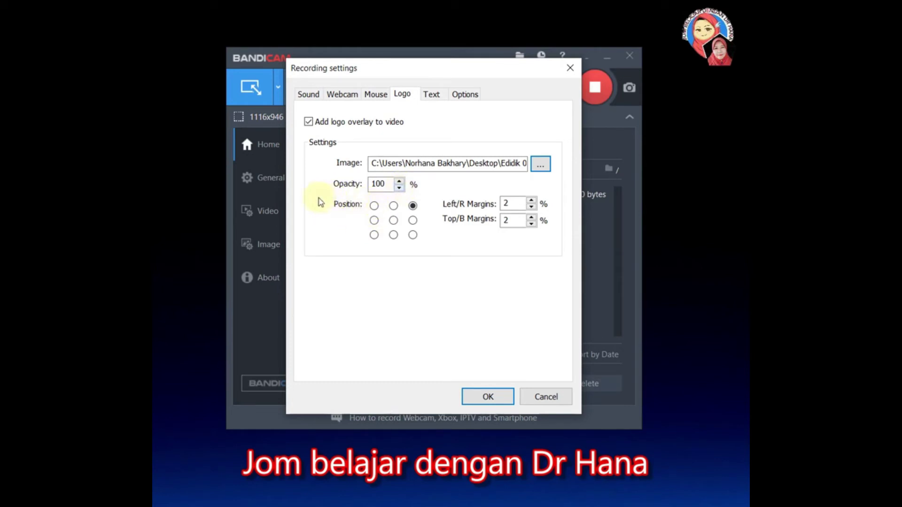
Step: Try several corner and center positions for the logo overlay, ending with the upper-right corner of the video
click(374, 207)
click(412, 206)
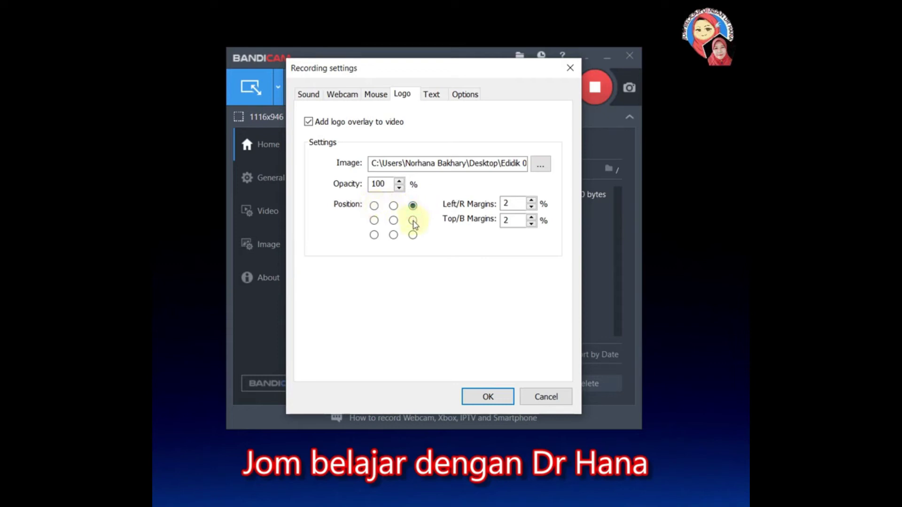
click(413, 235)
click(394, 220)
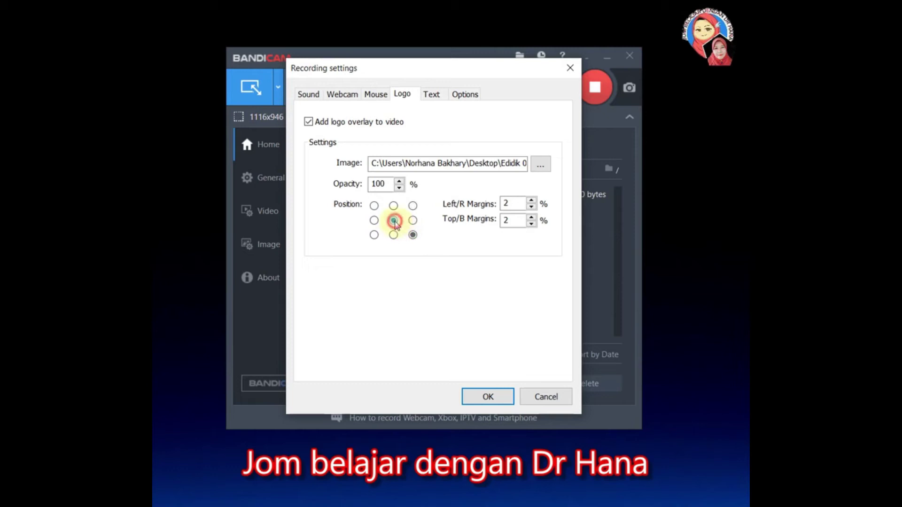
click(374, 235)
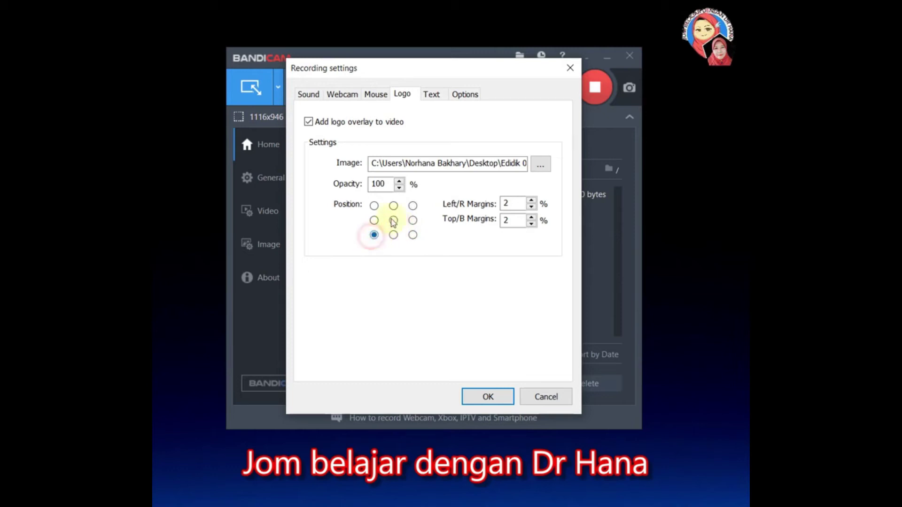
click(412, 206)
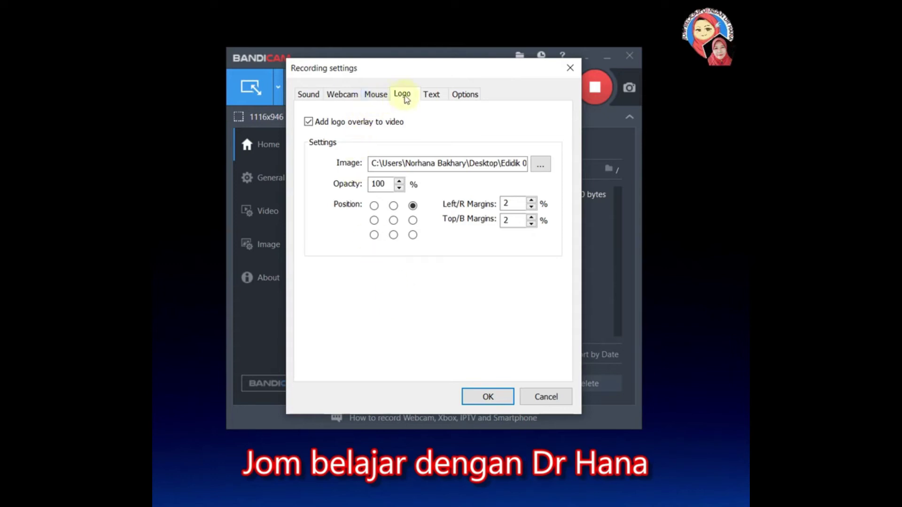
Step: Examine the text overlay settings, switching the overlay off and on again
click(429, 95)
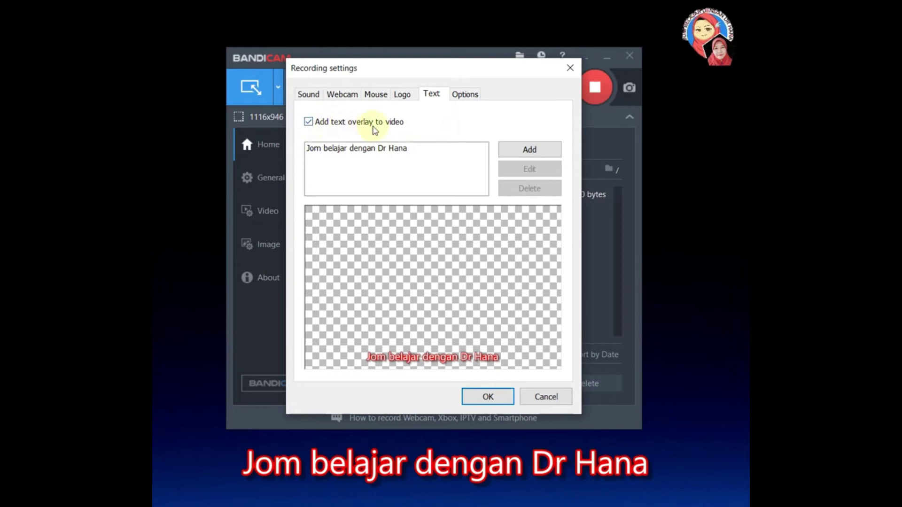
click(309, 122)
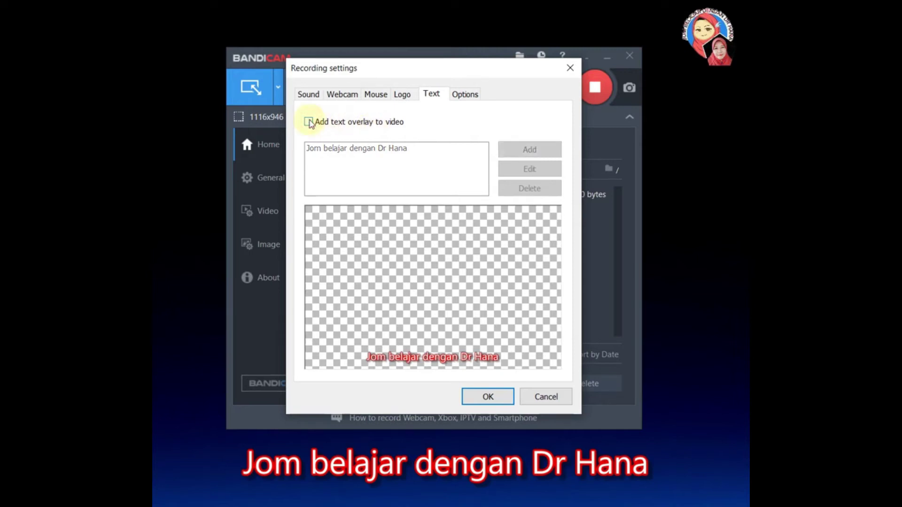
click(308, 122)
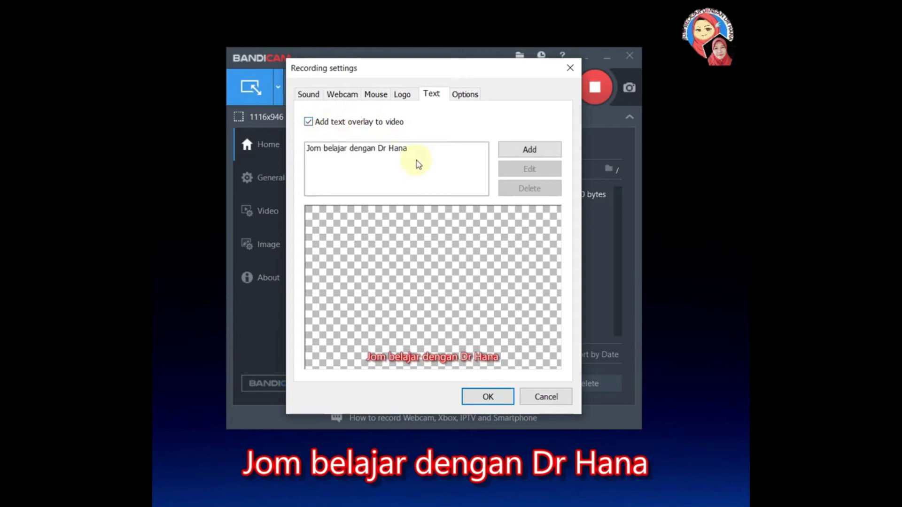
Step: Start a new text overlay with the placeholder text, setting its margin to 1.2 and alpha to 5%
click(538, 148)
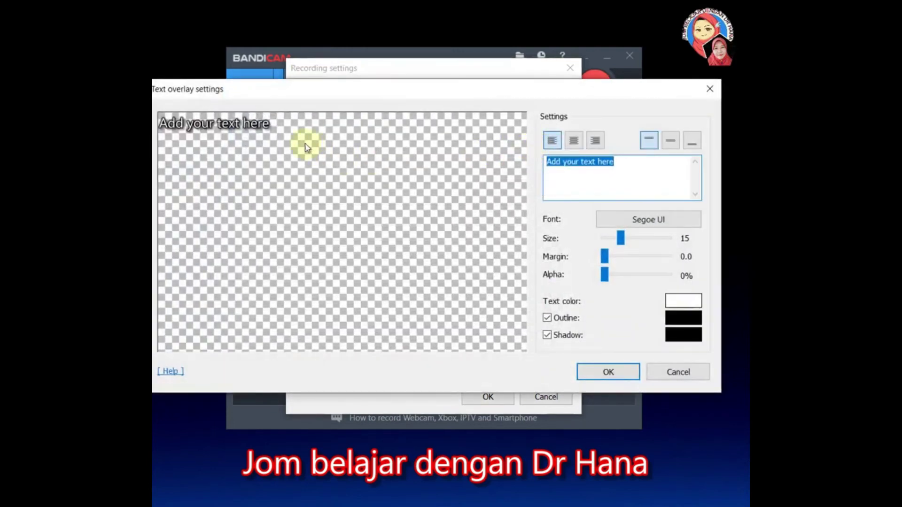
click(617, 163)
drag(615, 162, 545, 164)
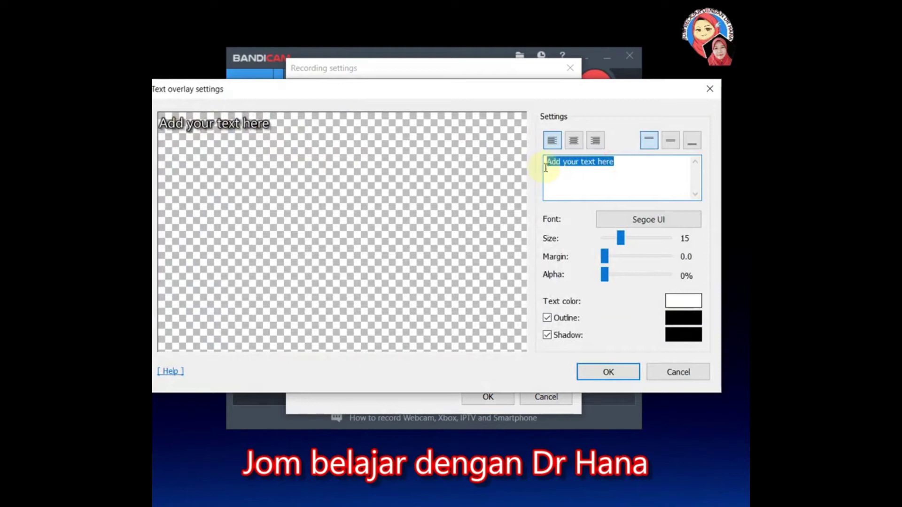
click(613, 162)
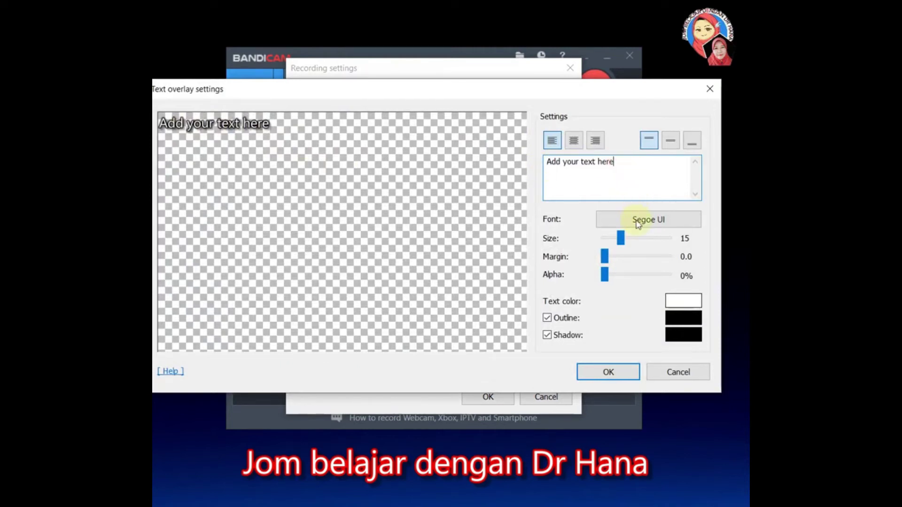
drag(629, 243, 607, 276)
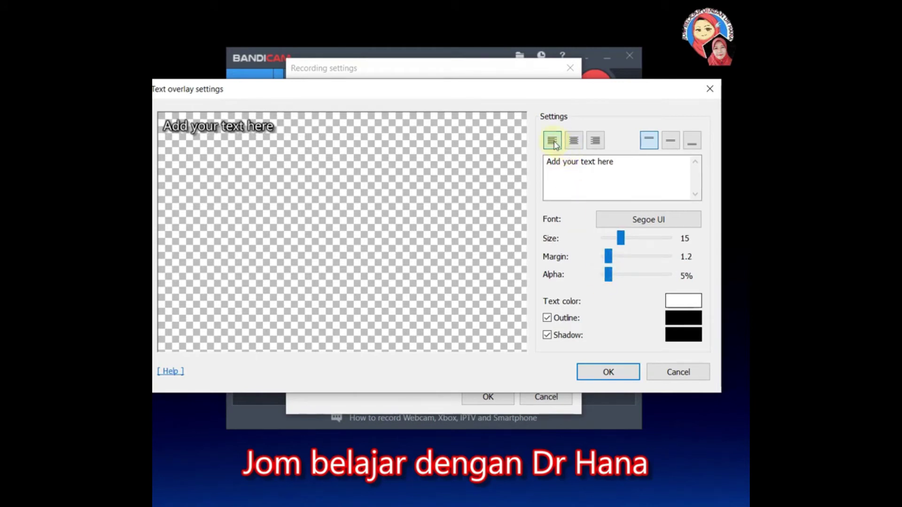
Step: Try several horizontal and vertical alignments for the new text overlay, ending with bottom center
click(574, 140)
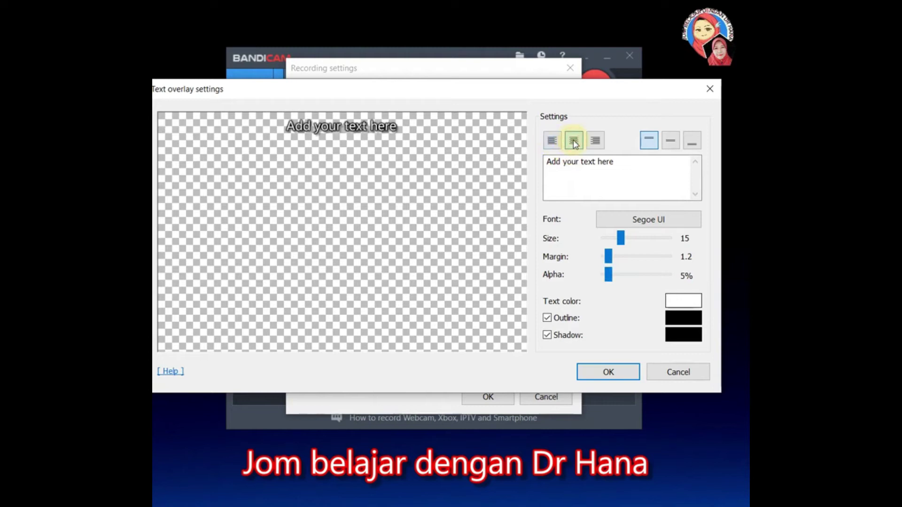
click(553, 140)
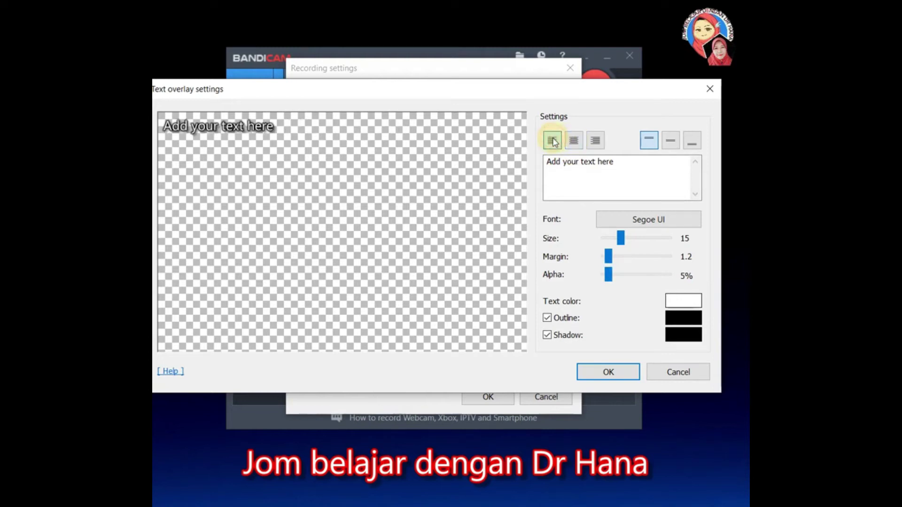
click(596, 147)
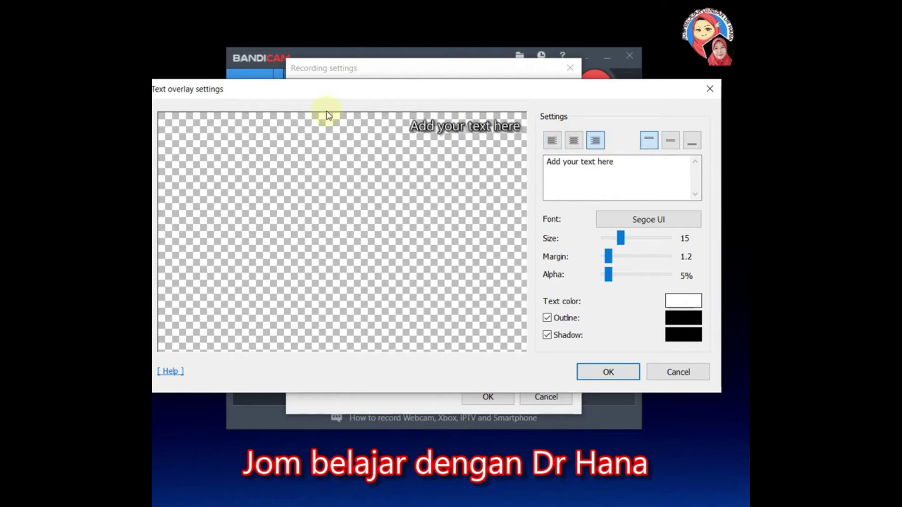
click(674, 142)
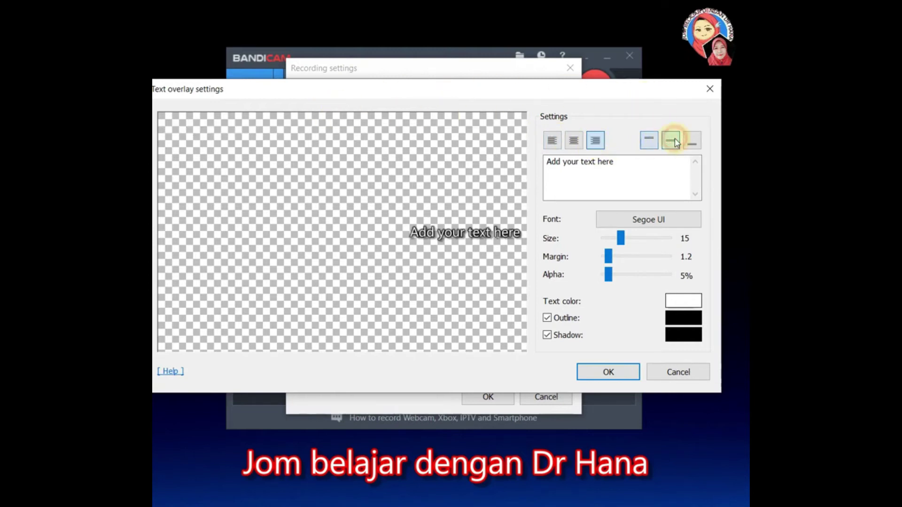
click(649, 144)
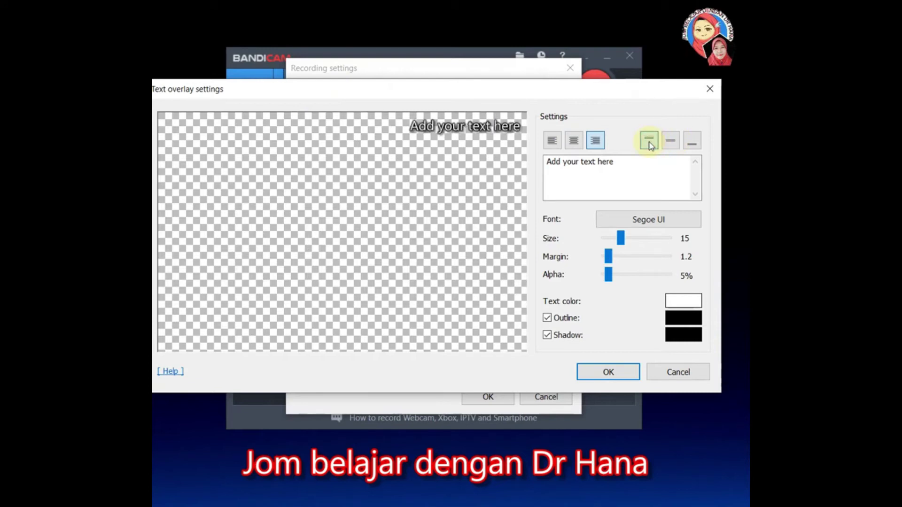
click(689, 145)
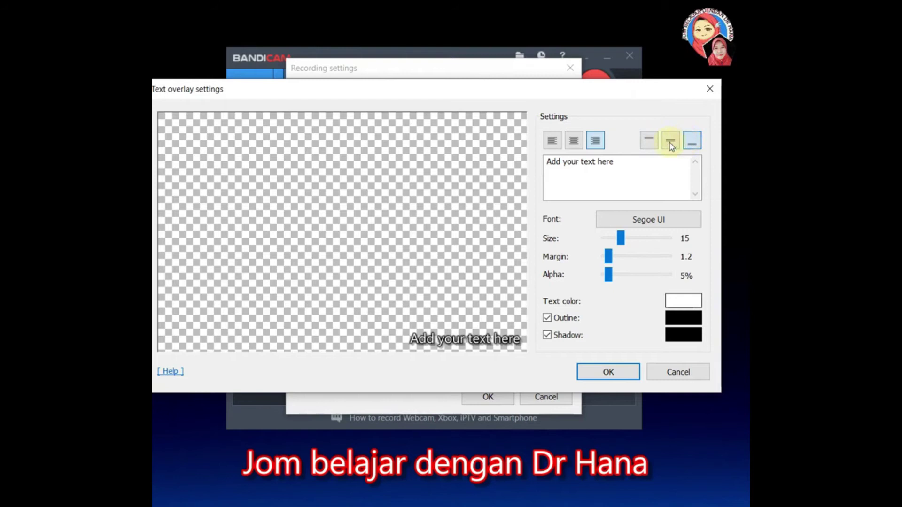
click(574, 141)
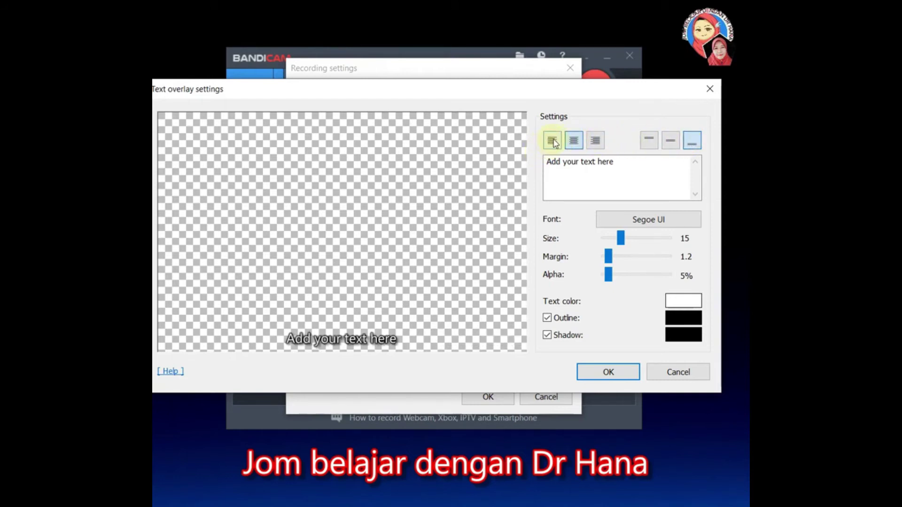
Step: Set the new overlay's text color to basic pink (red 255, green 0, blue 128) and its outline color to white
click(682, 301)
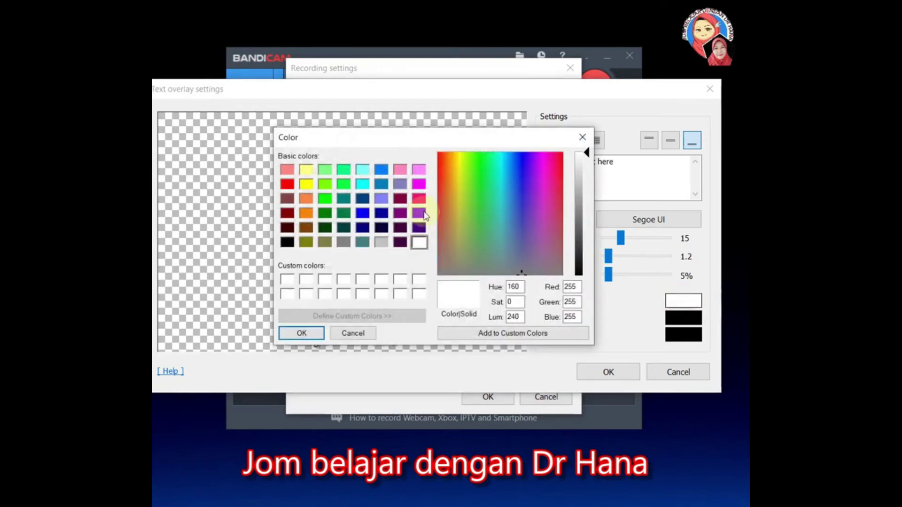
click(419, 199)
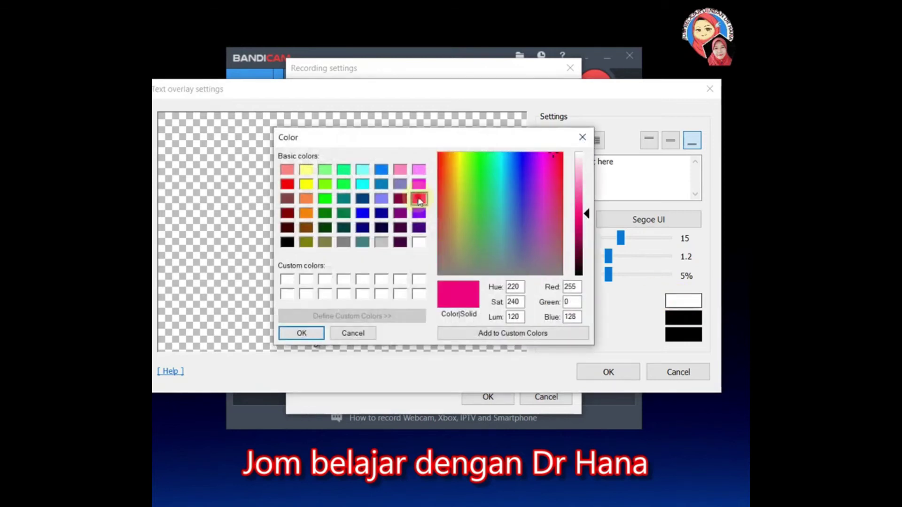
click(313, 334)
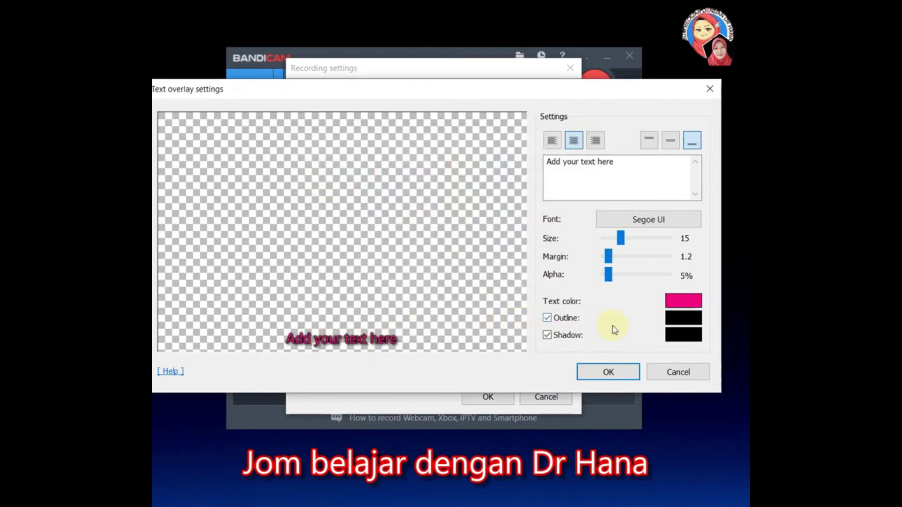
click(683, 318)
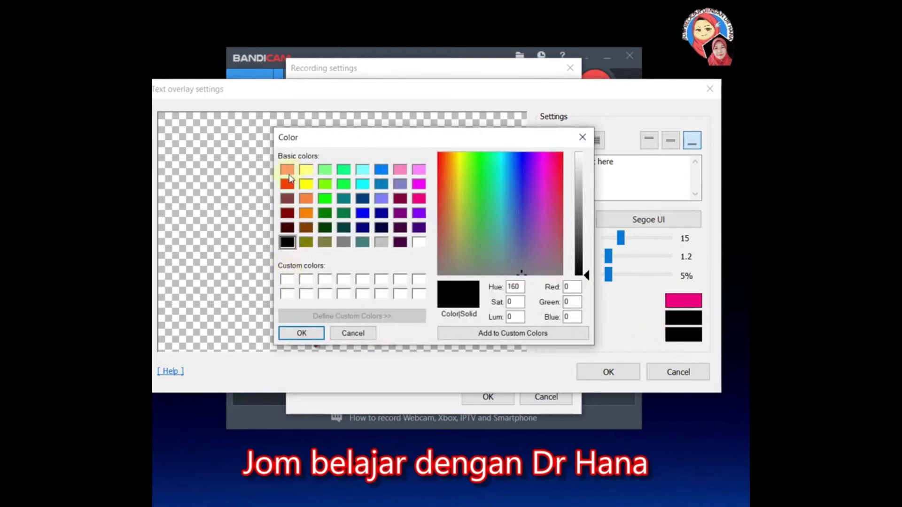
click(419, 243)
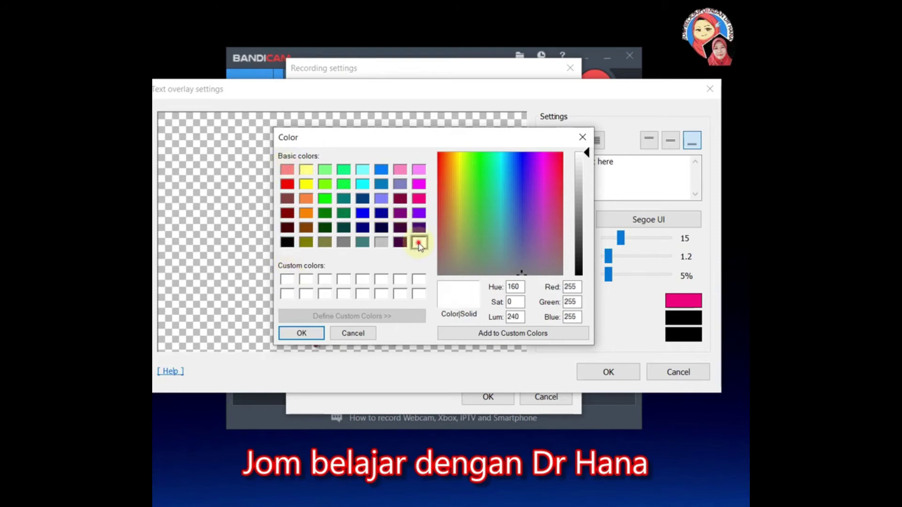
click(310, 333)
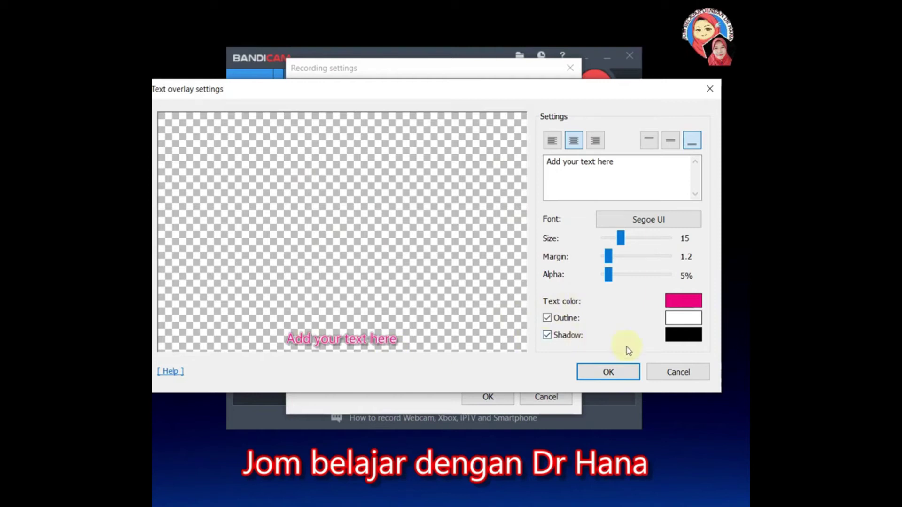
Step: Try a text size of 21 and a margin of 4.8, then discard the new text overlay
drag(607, 256, 628, 237)
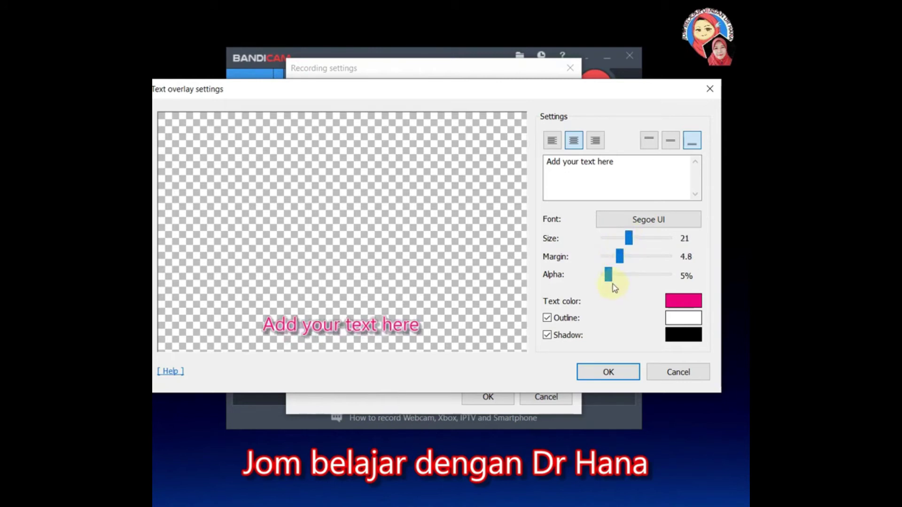
mouse_move(608, 276)
mouse_down()
mouse_move(624, 281)
mouse_move(610, 280)
mouse_up()
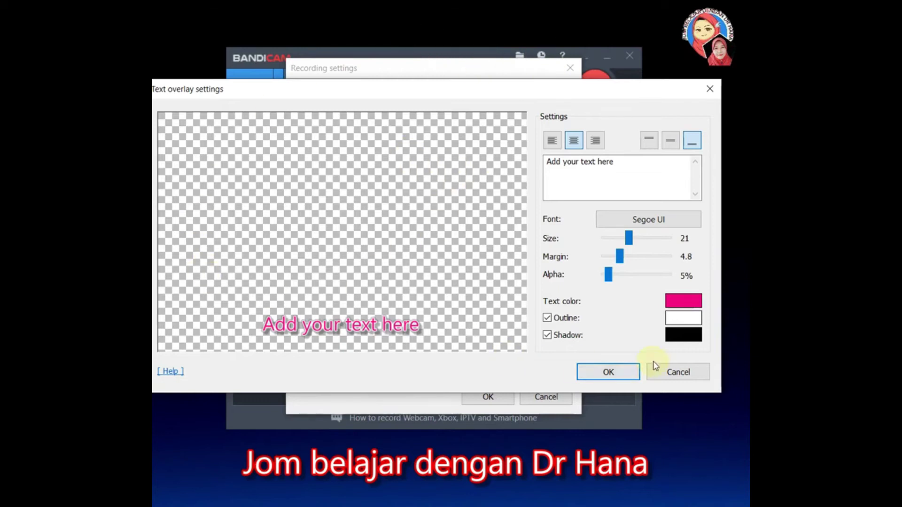
click(687, 374)
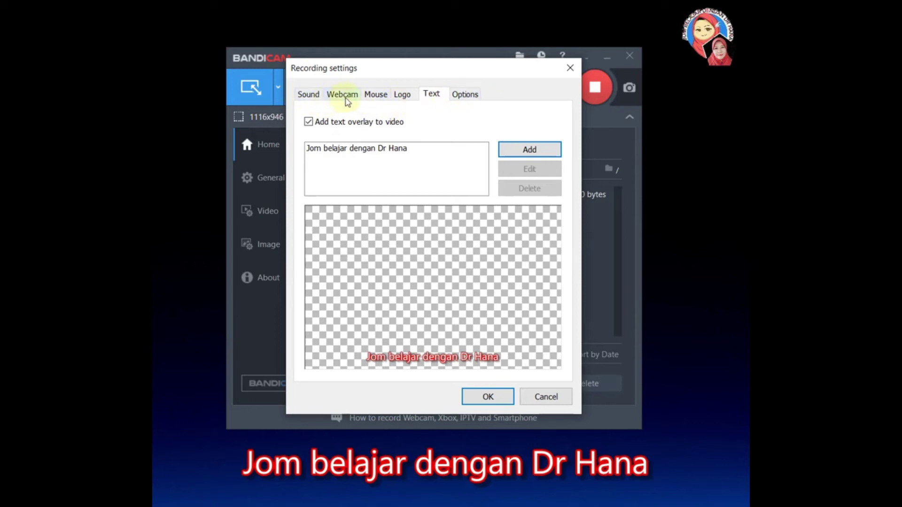
Step: Examine the sound recording options, switching sound recording off and on and the saving of .wav audio tracks on and off
click(308, 99)
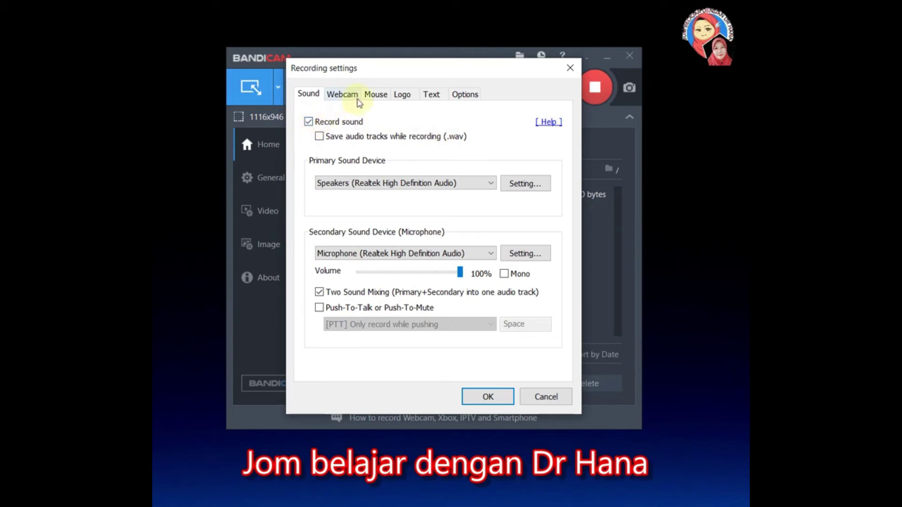
click(308, 122)
click(308, 122)
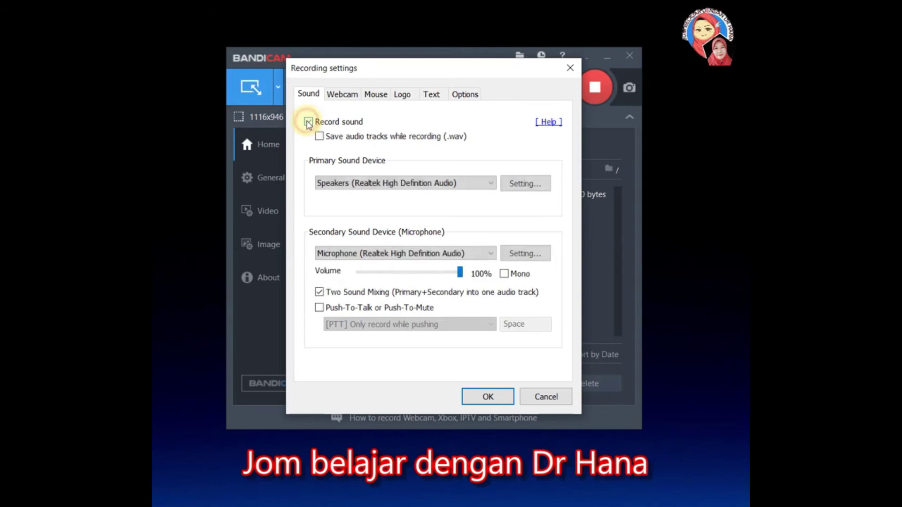
click(321, 138)
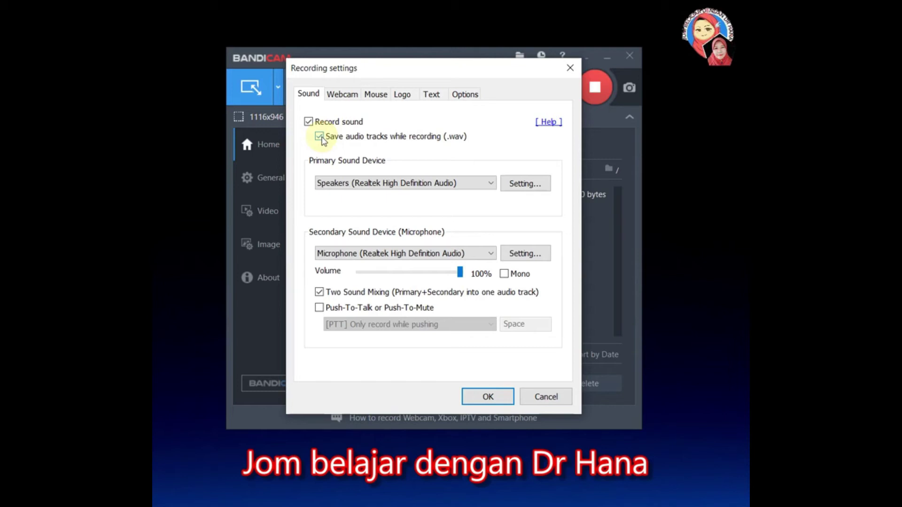
click(321, 138)
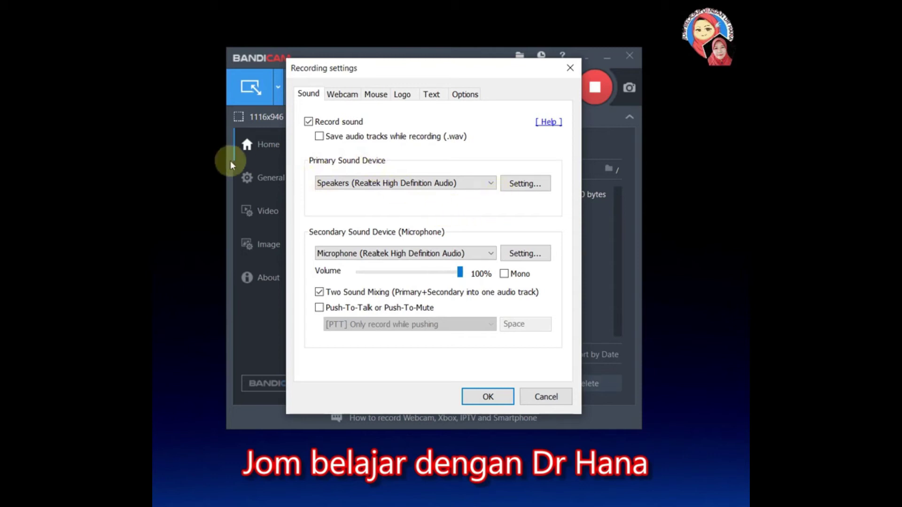
Step: Examine the devices offered for primary and secondary sound and the microphone volume, keeping the current choices
click(492, 185)
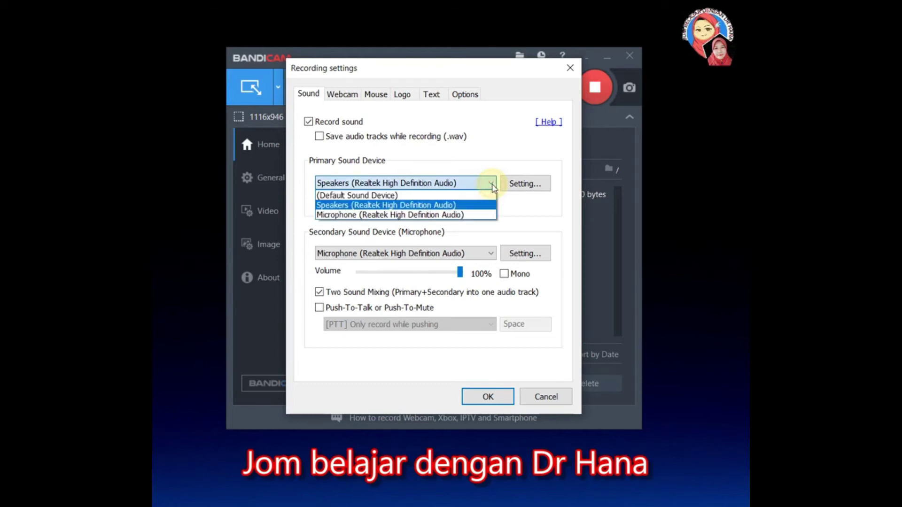
click(491, 185)
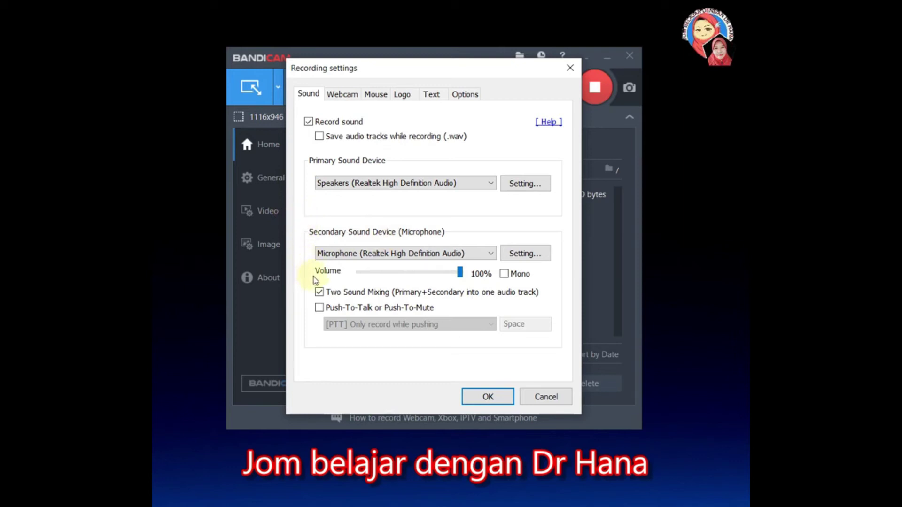
click(493, 255)
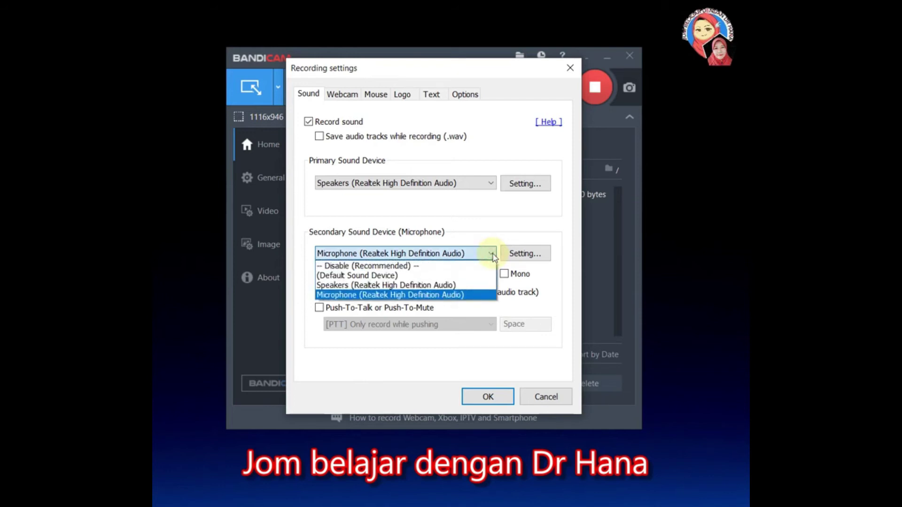
click(492, 255)
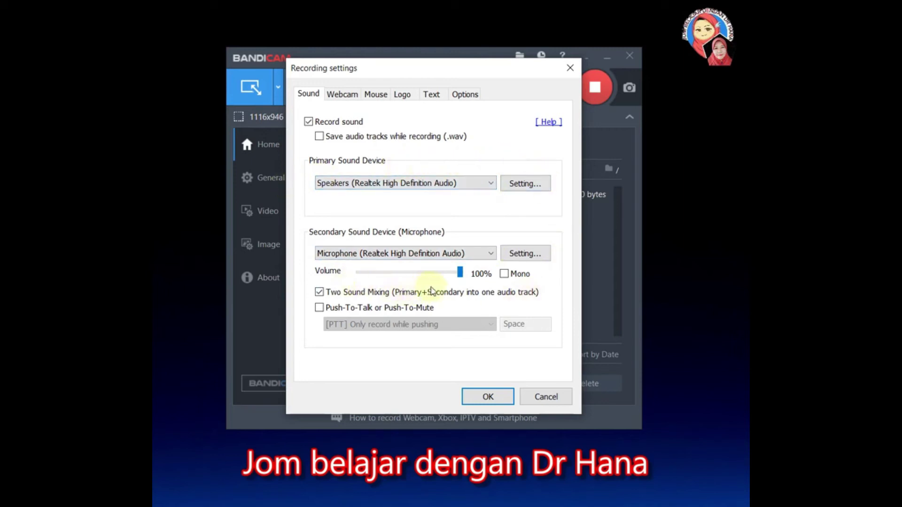
mouse_move(460, 272)
mouse_down()
mouse_move(362, 279)
mouse_move(462, 277)
mouse_up()
Step: Enable the webcam overlay for the video and view the available webcams, keeping BisonCam, NB Pro
click(340, 95)
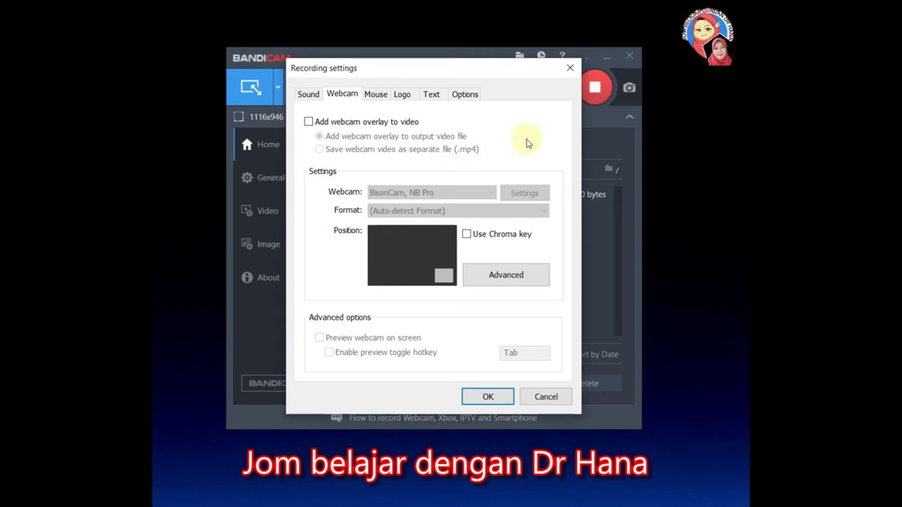
click(308, 122)
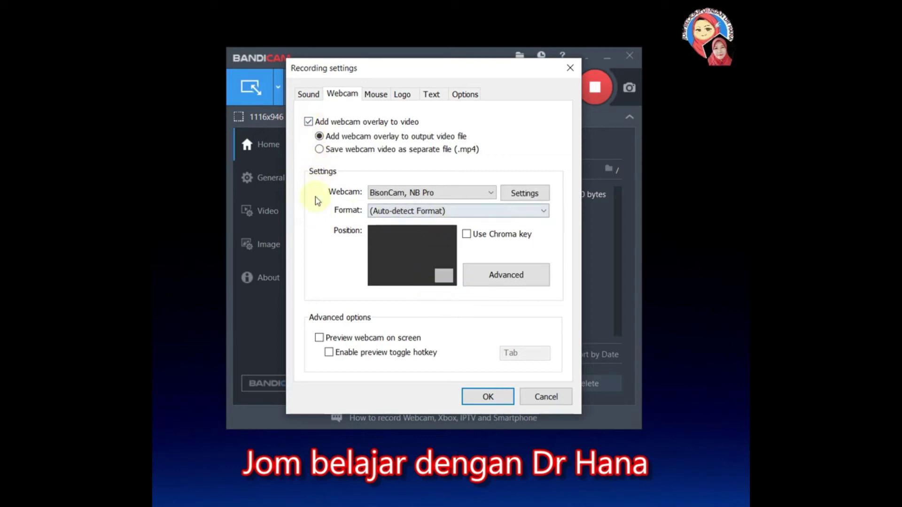
click(492, 196)
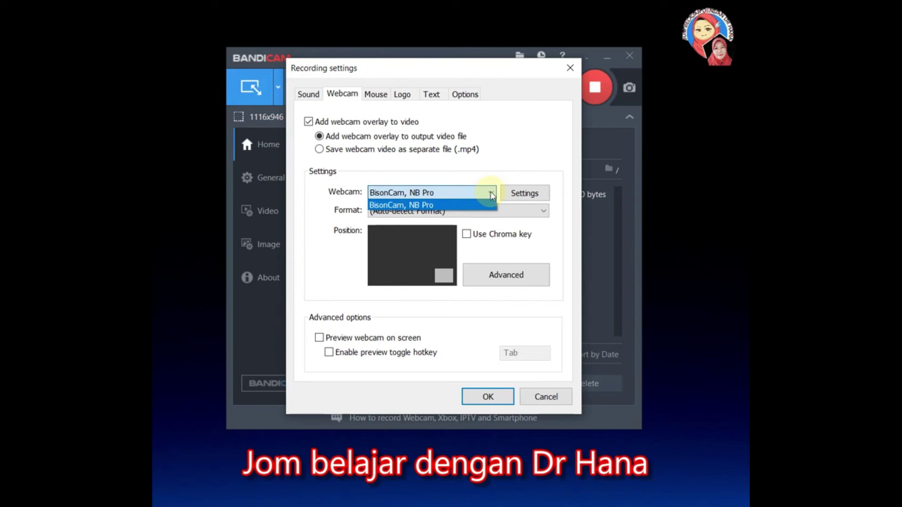
click(491, 194)
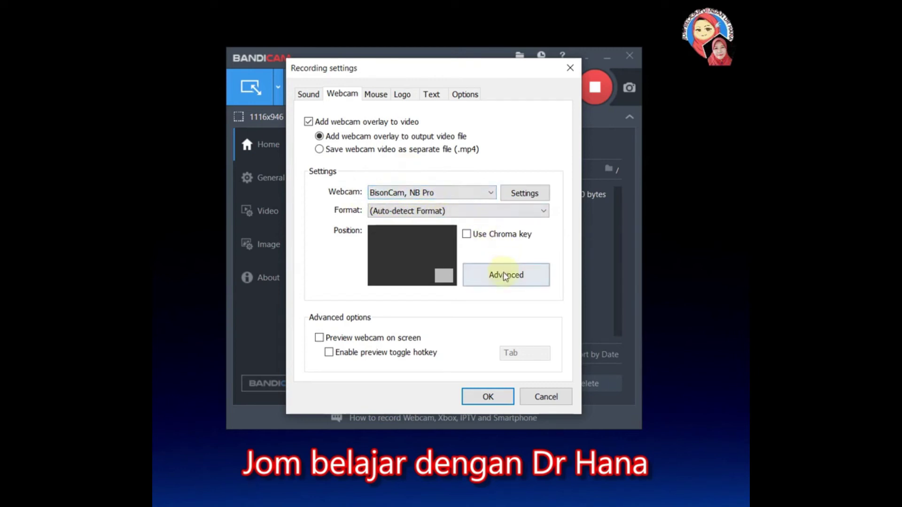
Step: Try each preset position for the webcam overlay in the advanced webcam settings, including full size, ending with the bottom-right corner
click(504, 275)
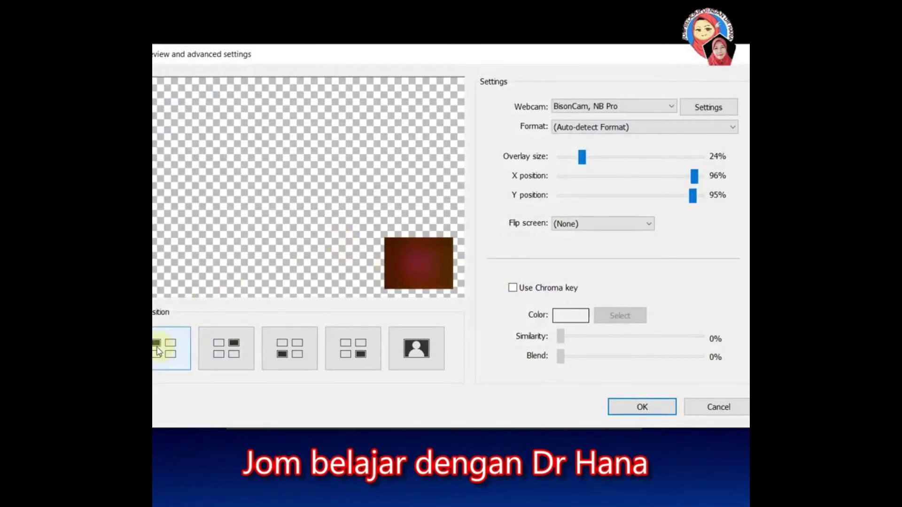
click(164, 348)
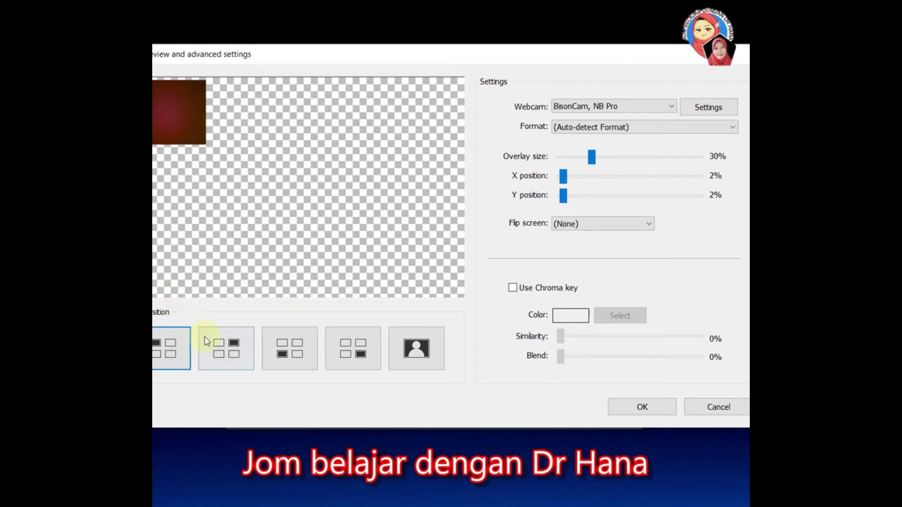
click(230, 350)
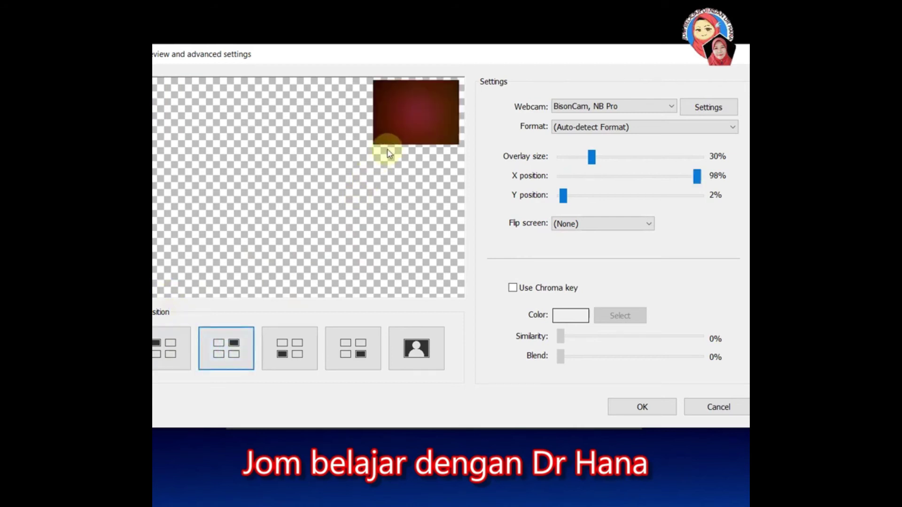
click(282, 355)
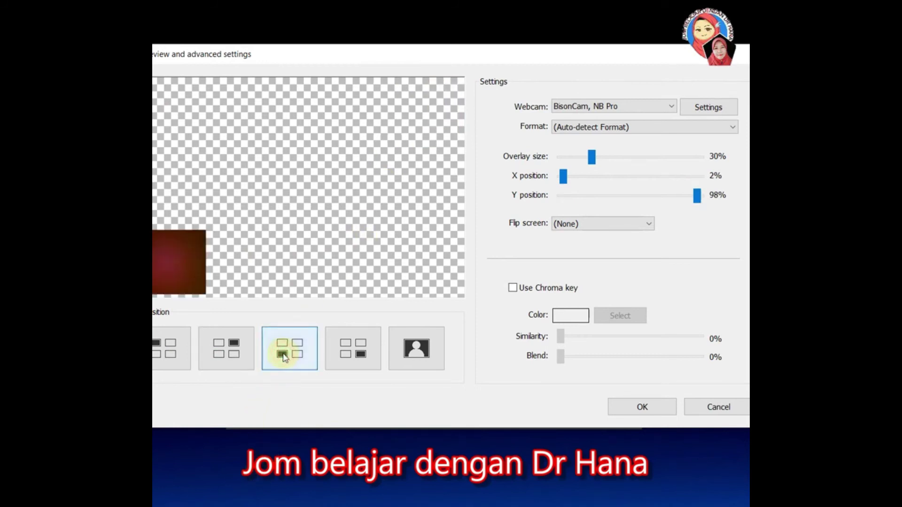
click(351, 355)
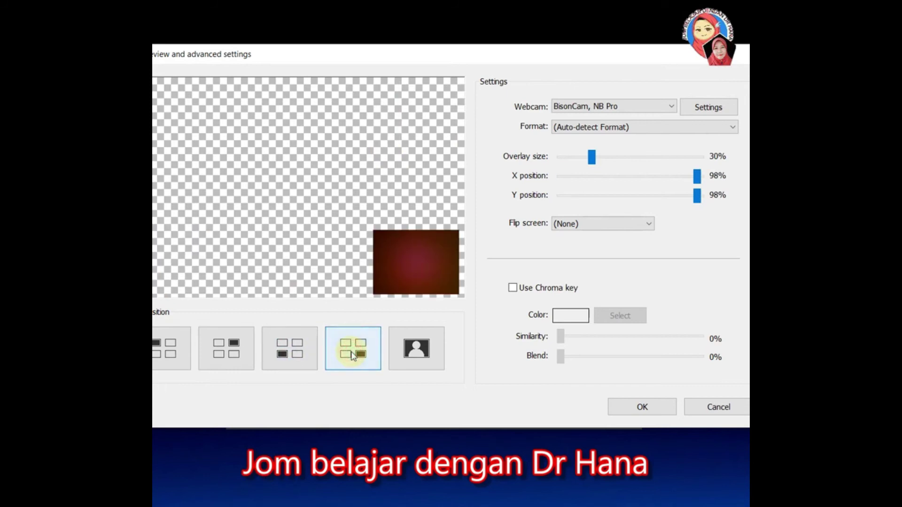
click(420, 362)
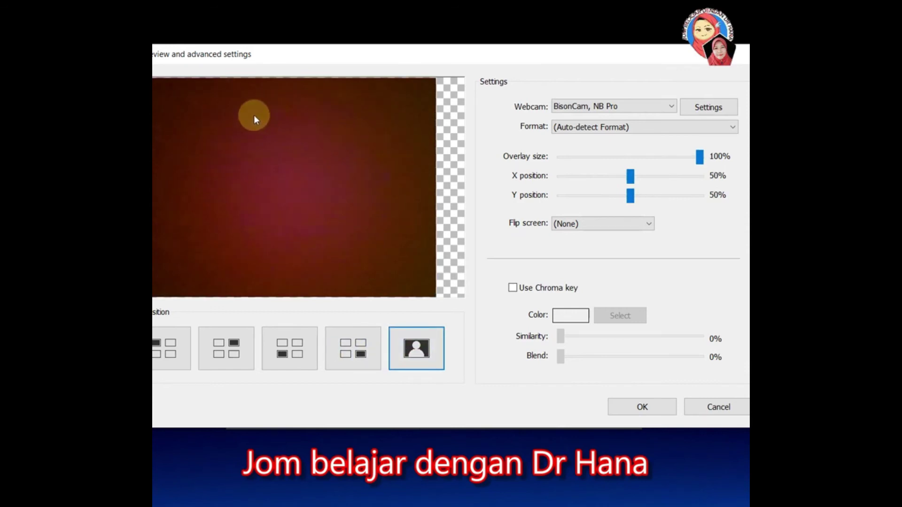
click(353, 353)
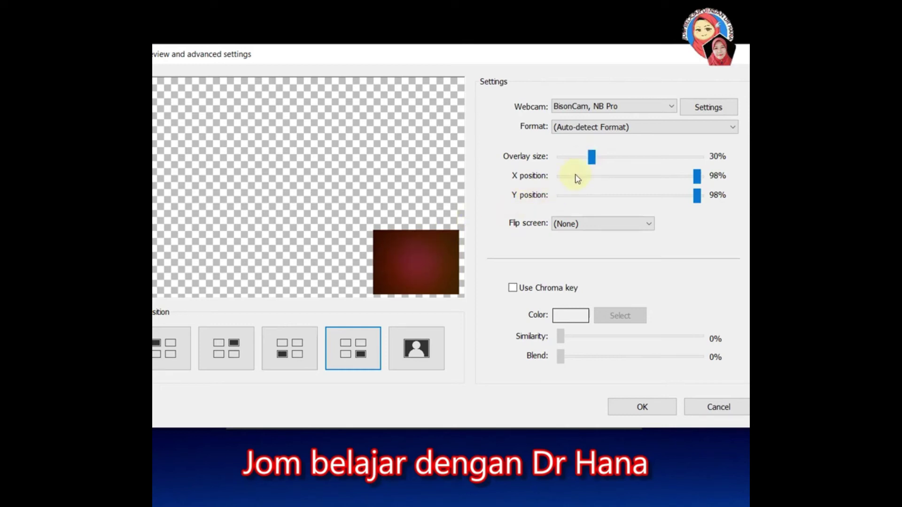
Step: Set the webcam overlay size to 23% and its Y position to 95%
drag(592, 160, 585, 162)
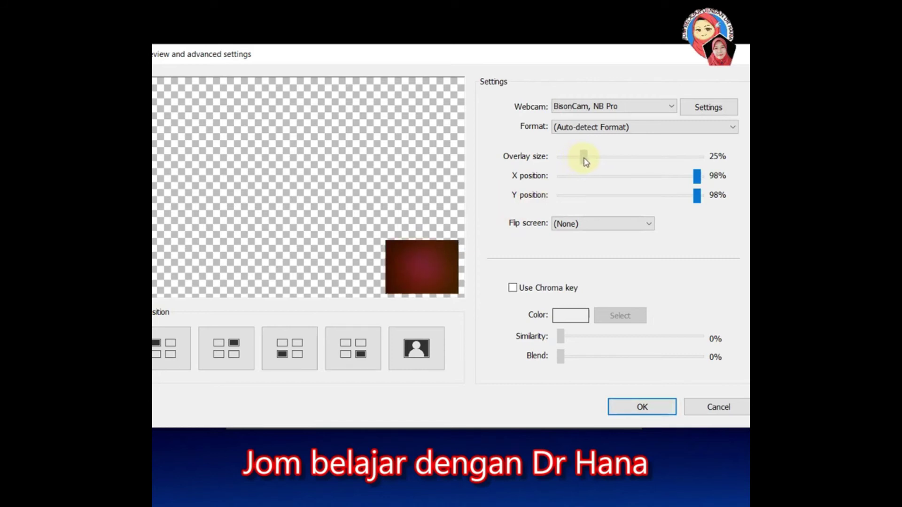
drag(586, 162, 587, 161)
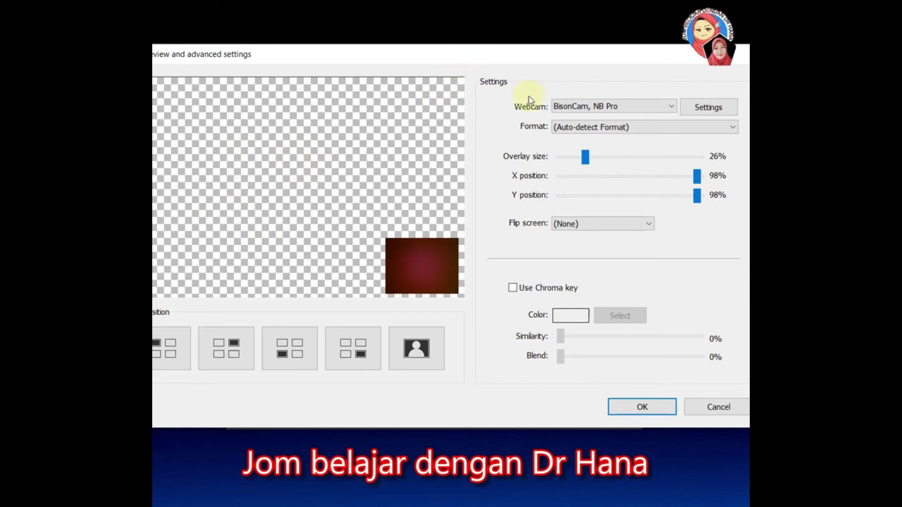
drag(585, 158, 580, 157)
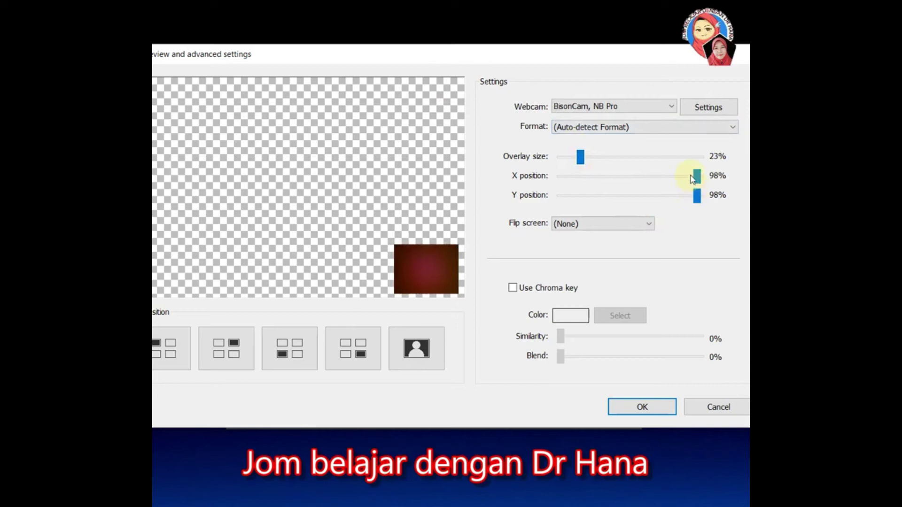
drag(698, 177, 692, 197)
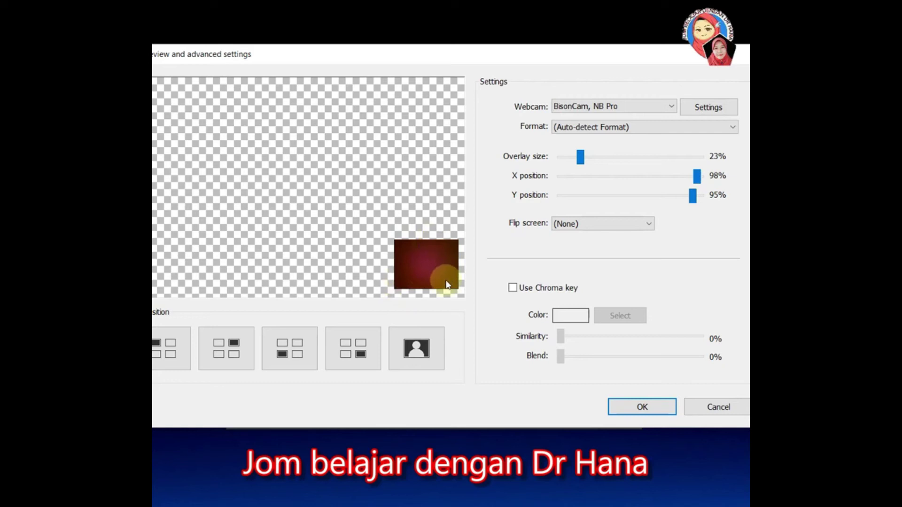
Step: Try the webcam chroma key with bright green (RGB 0, 255, 0) as its color and switch the chroma key off again
click(513, 288)
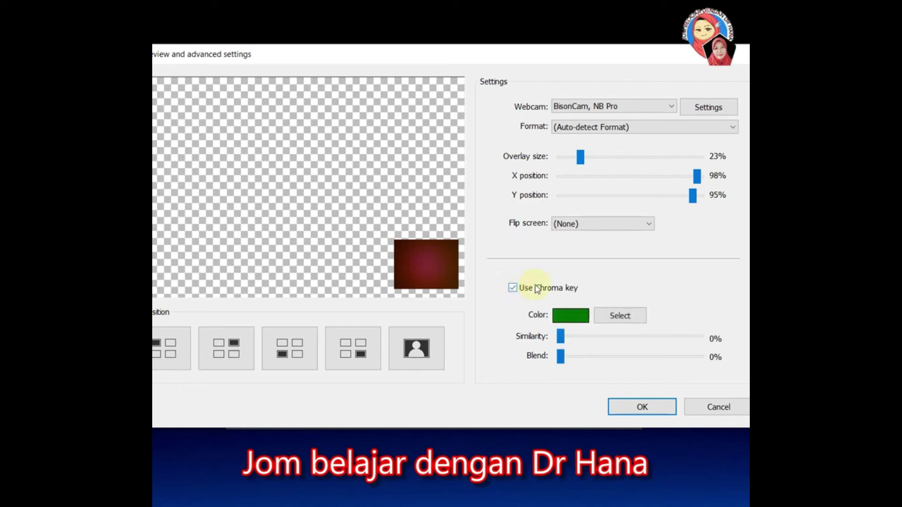
click(572, 319)
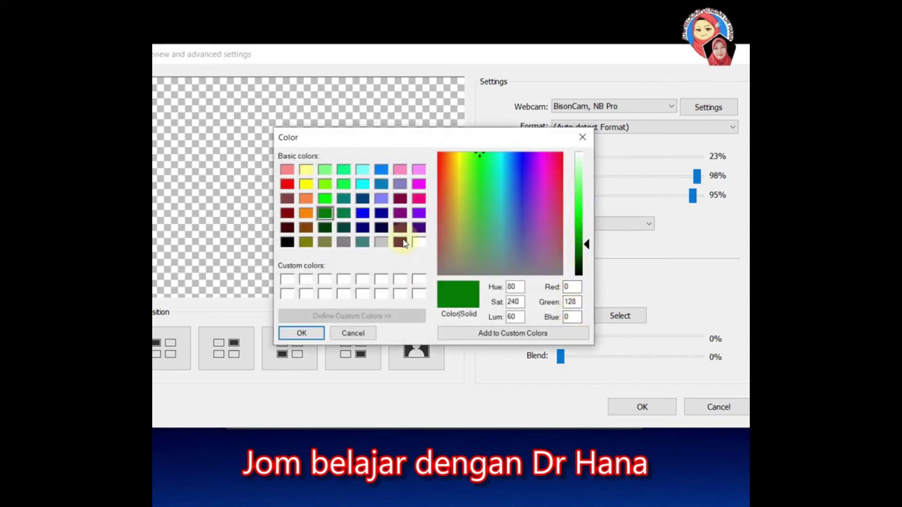
click(322, 198)
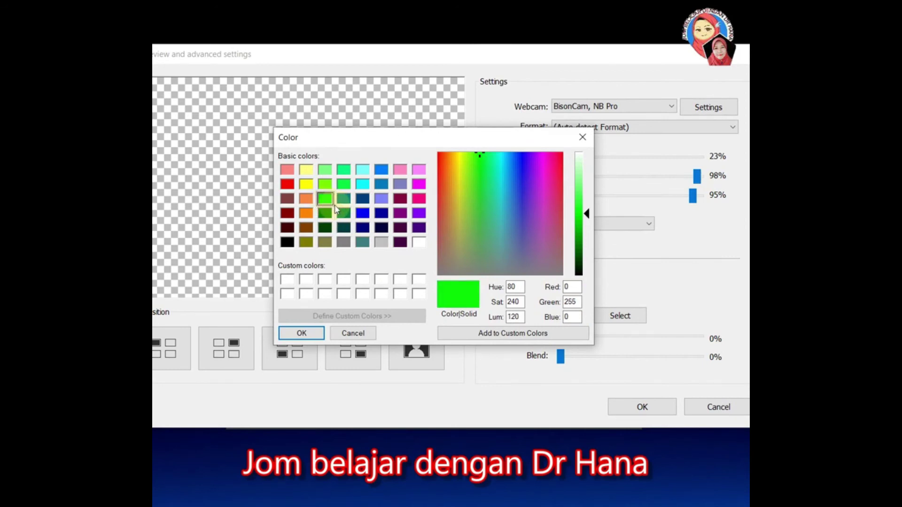
click(324, 214)
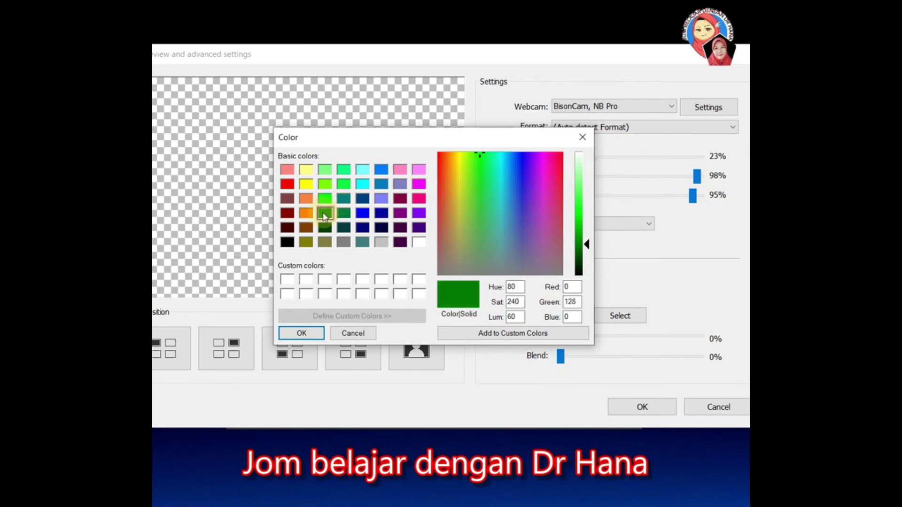
click(325, 199)
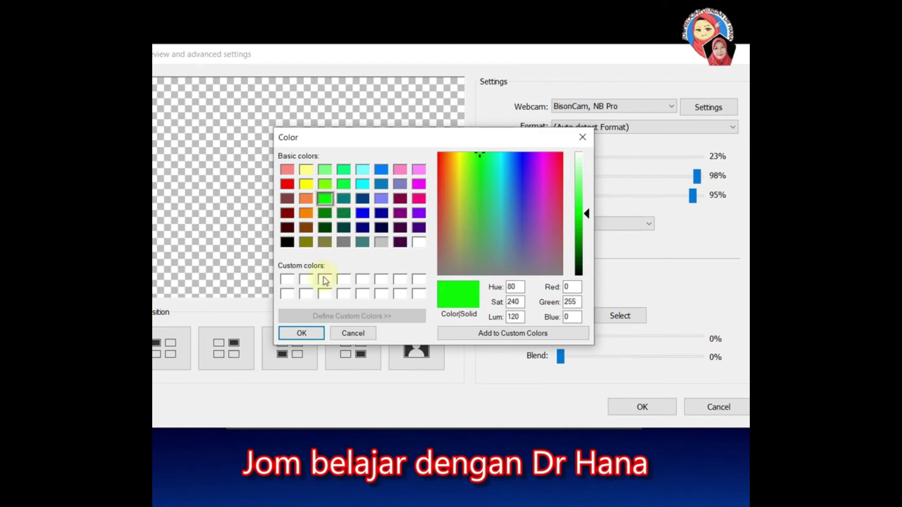
click(303, 334)
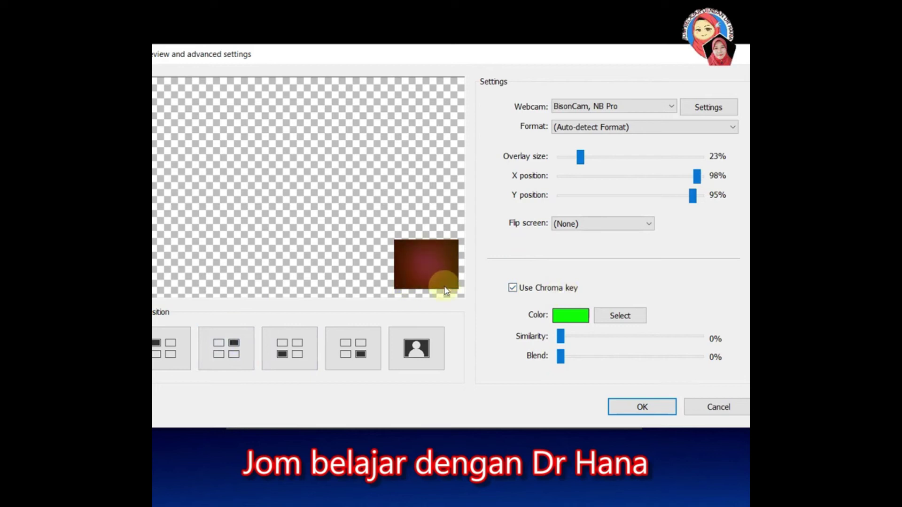
click(513, 289)
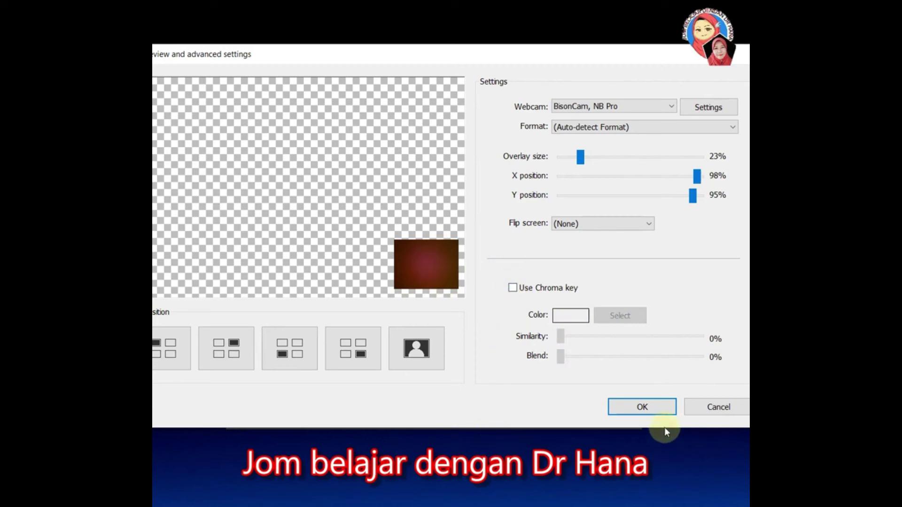
Step: Accept the advanced webcam settings and turn off the webcam overlay for the video
click(657, 406)
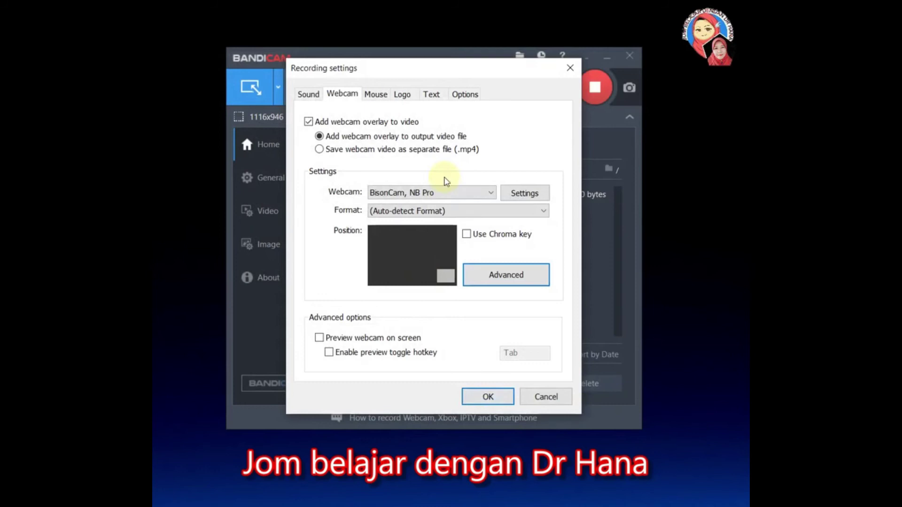
click(308, 122)
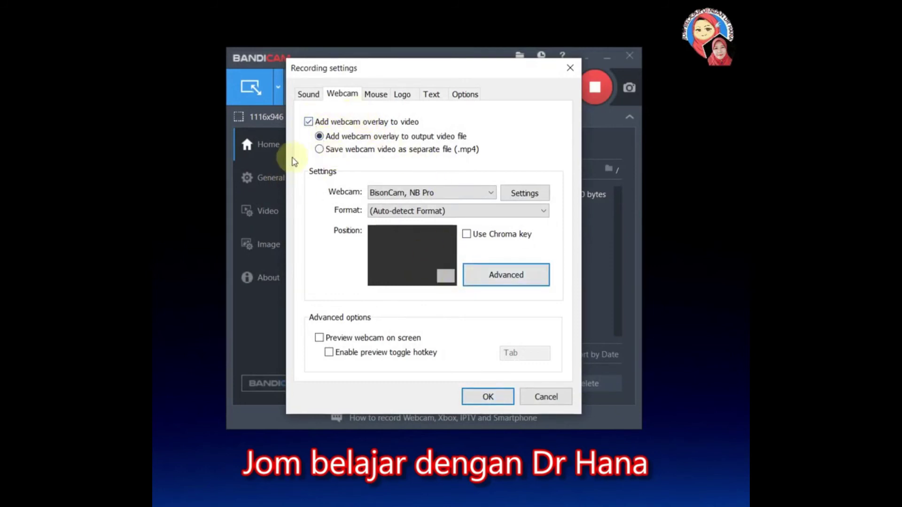
click(308, 121)
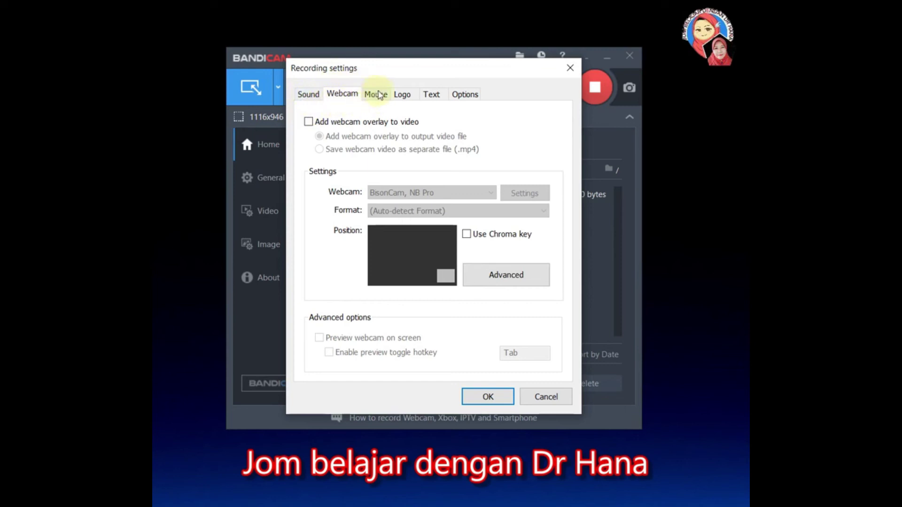
Step: Examine the recording priority choices, keeping [High] Higher than normal priority, and close the recording settings without saving
click(466, 96)
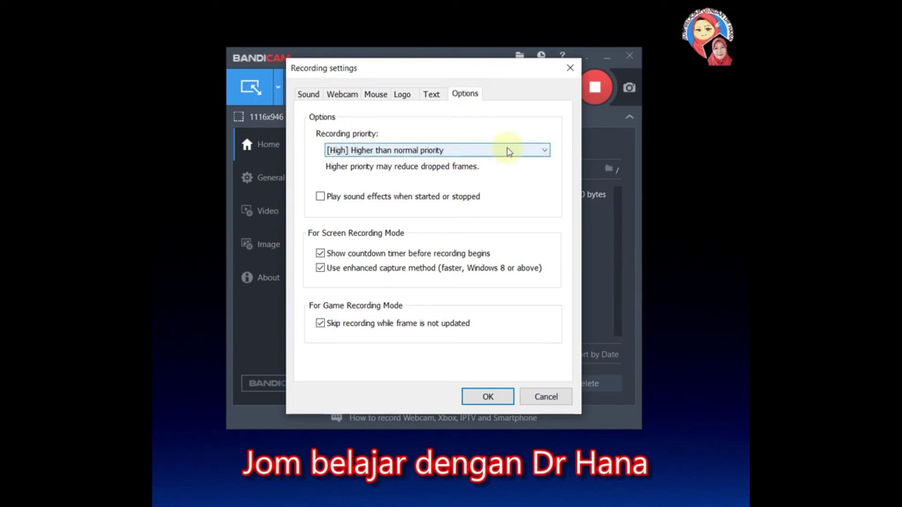
click(539, 150)
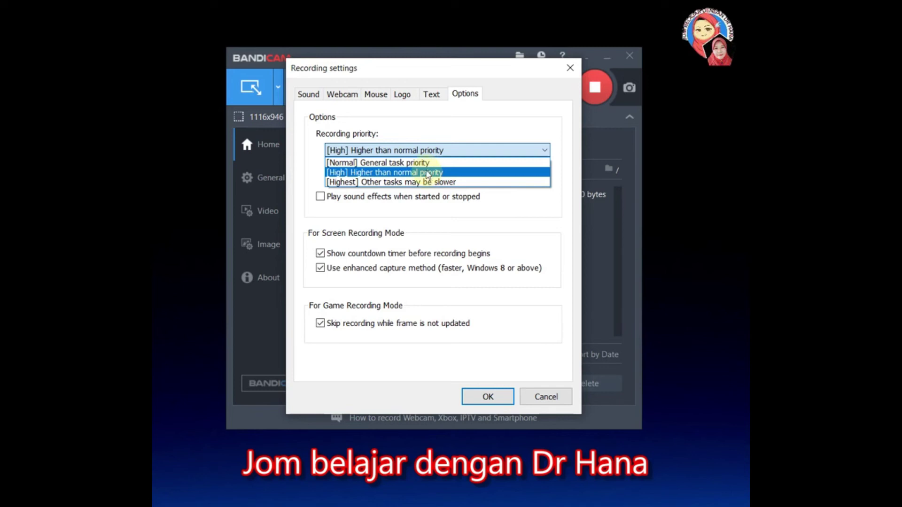
click(427, 174)
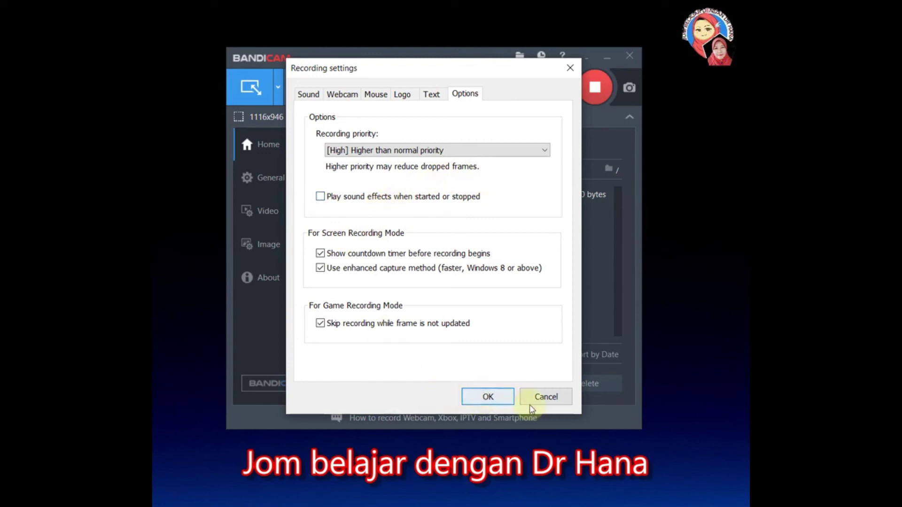
click(545, 400)
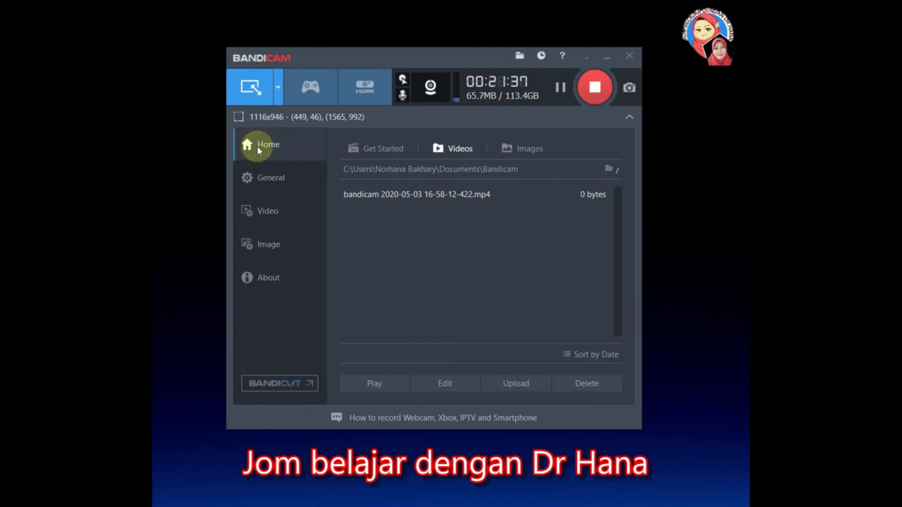
Step: Review the getting-started page and the lists of recorded videos and captured images
click(387, 148)
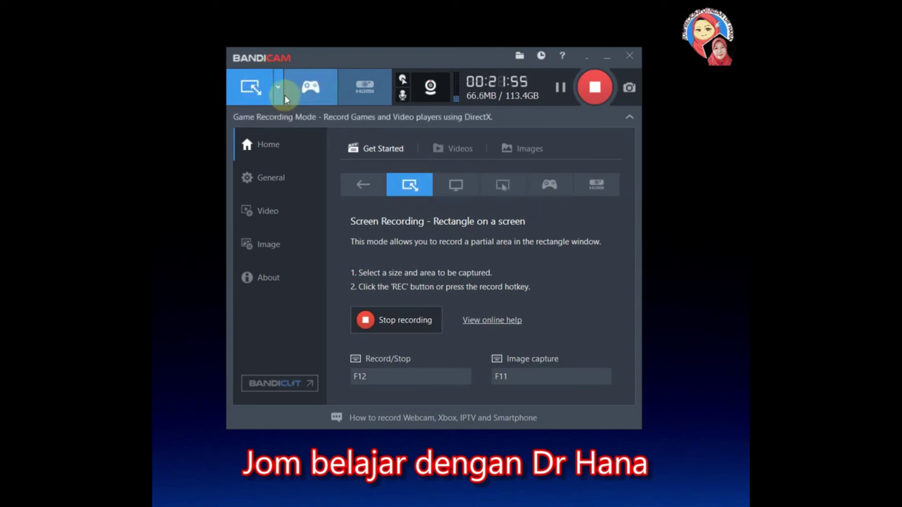
click(445, 149)
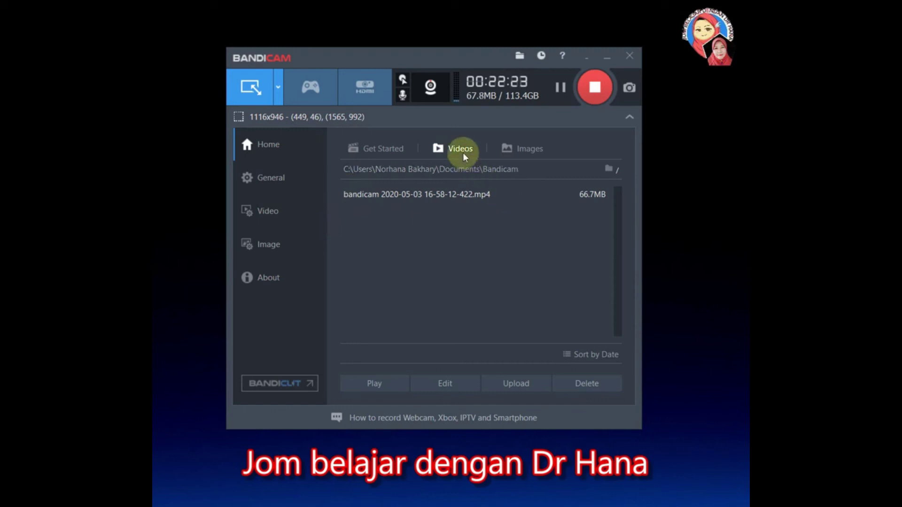
click(524, 148)
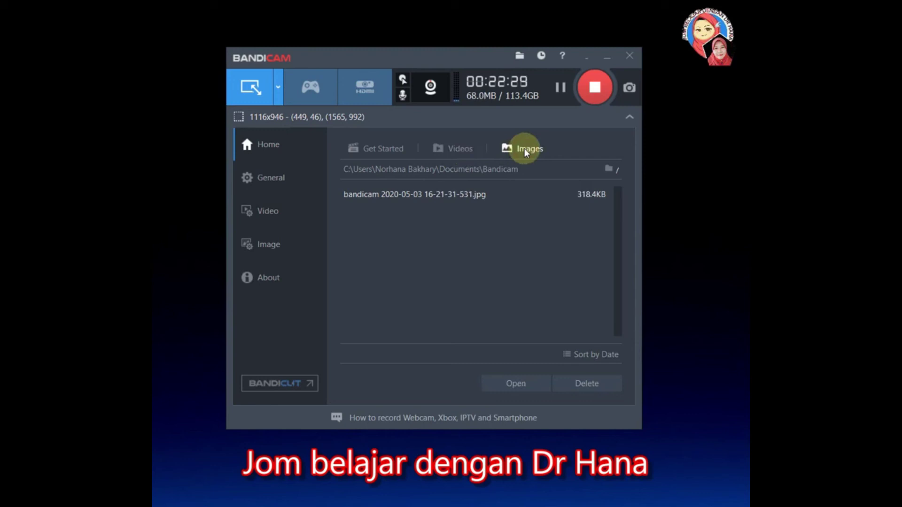
Step: Capture an image of the recording area, open the new .jpg to check it, and close the image viewer
click(629, 87)
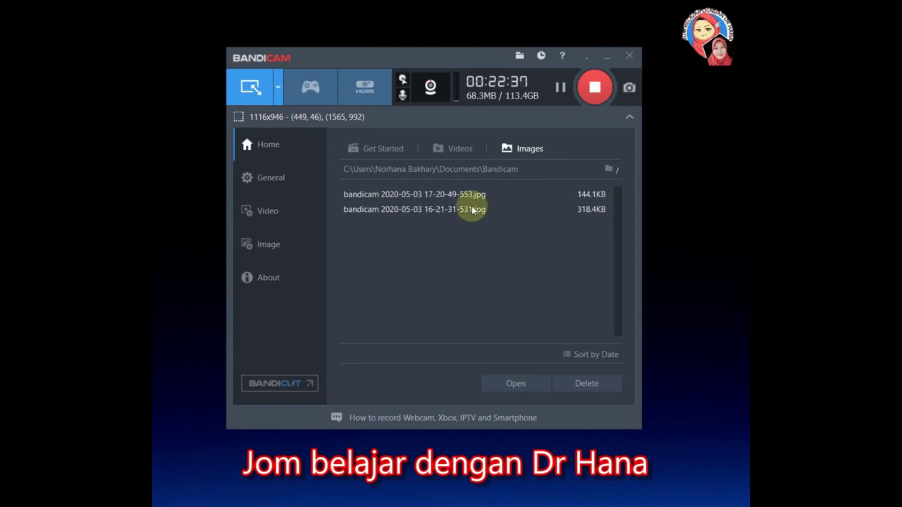
double_click(463, 194)
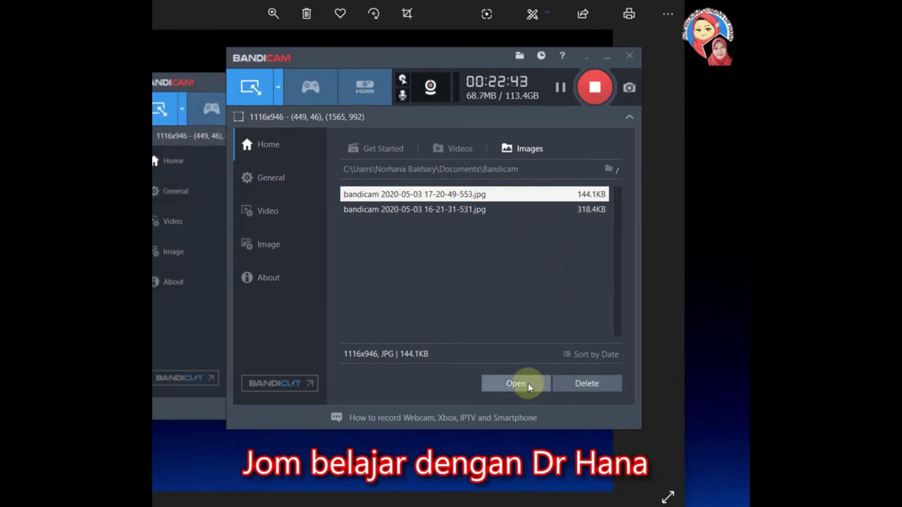
click(500, 248)
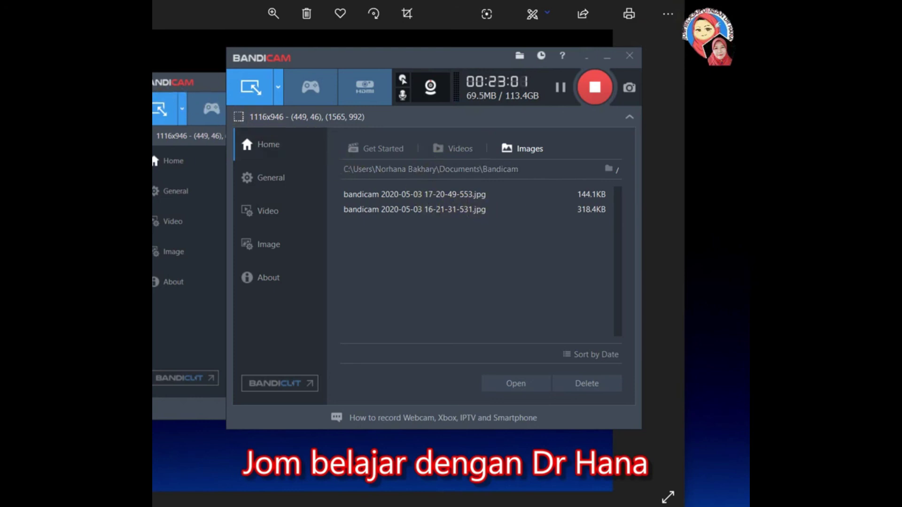
key(alt+F4)
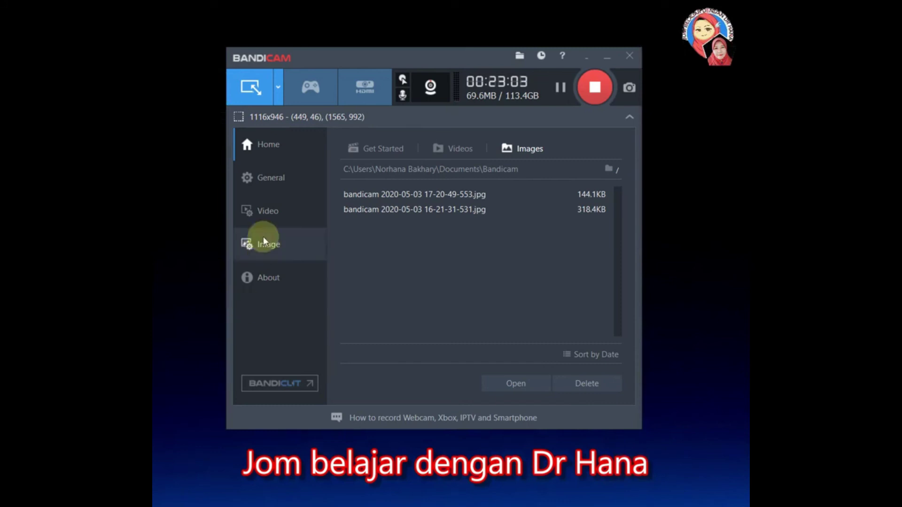
Step: Examine the general settings and the scheduled recording list without adding a schedule
click(284, 173)
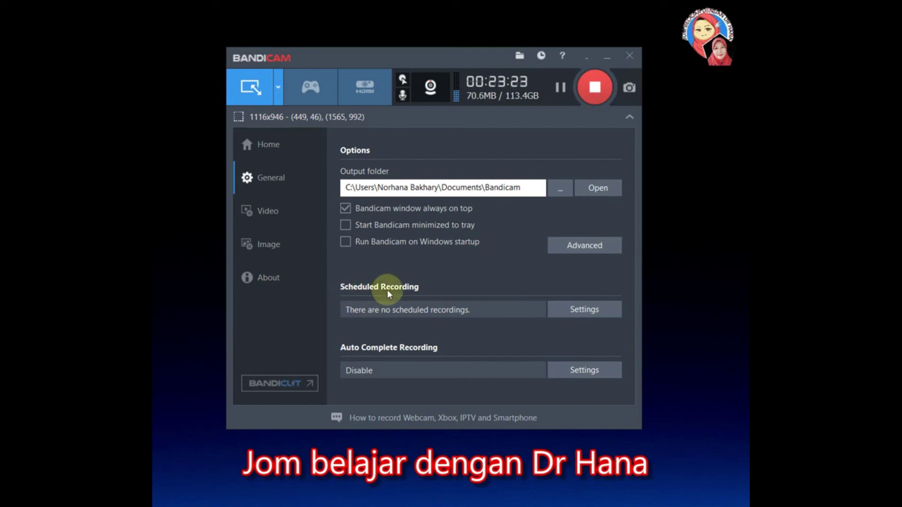
click(579, 310)
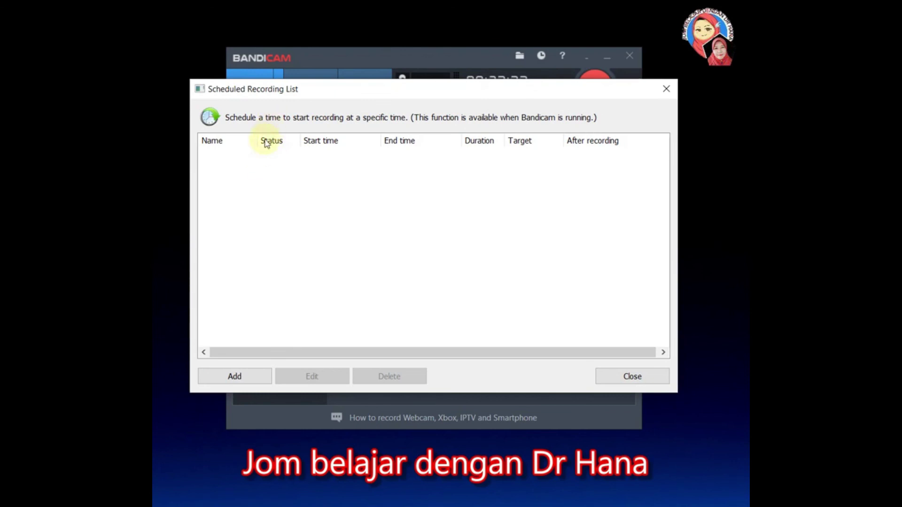
click(665, 89)
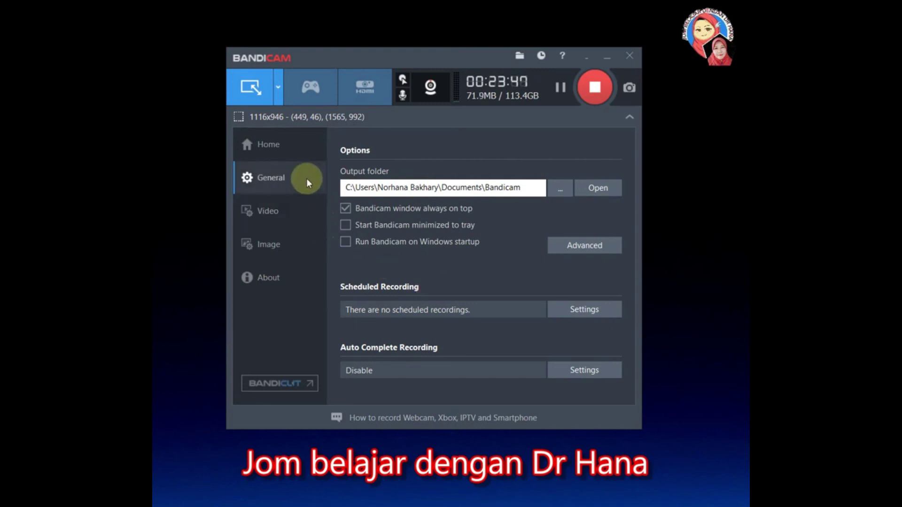
Step: Turn off the webcam overlay in the video recording settings and save the change
click(259, 216)
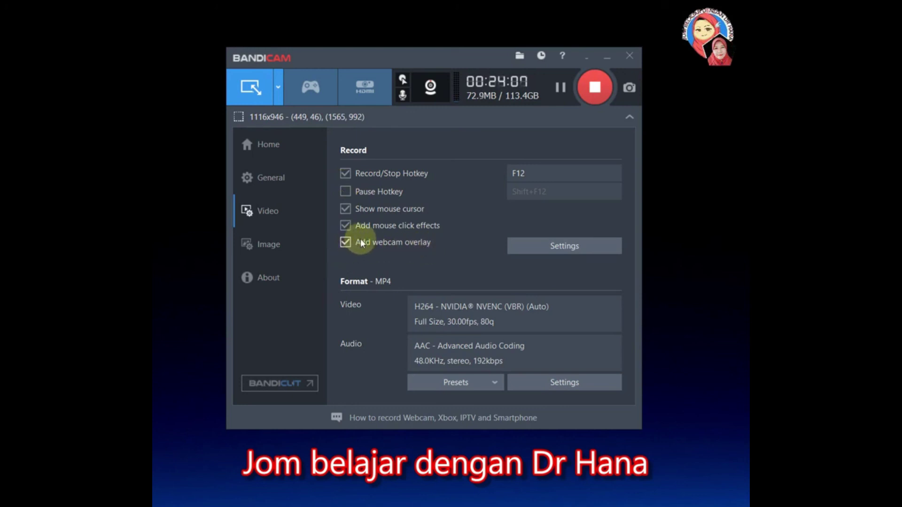
click(537, 248)
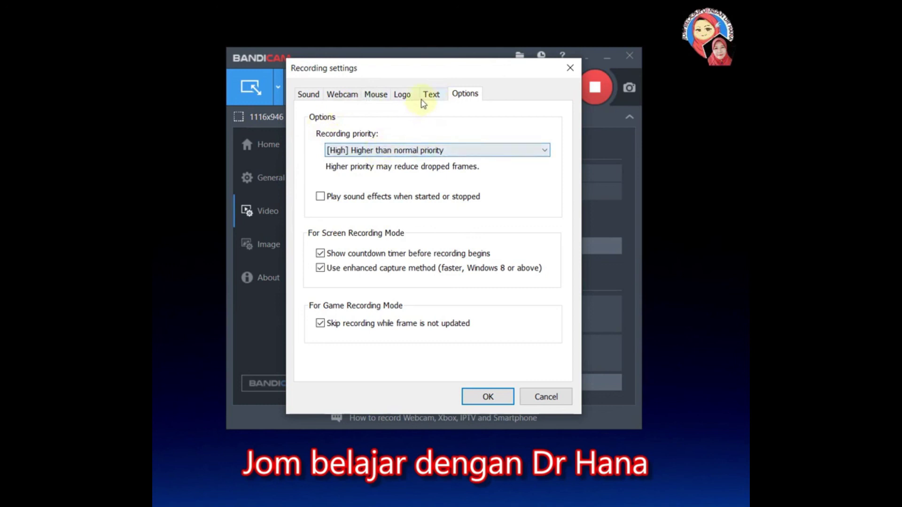
click(356, 96)
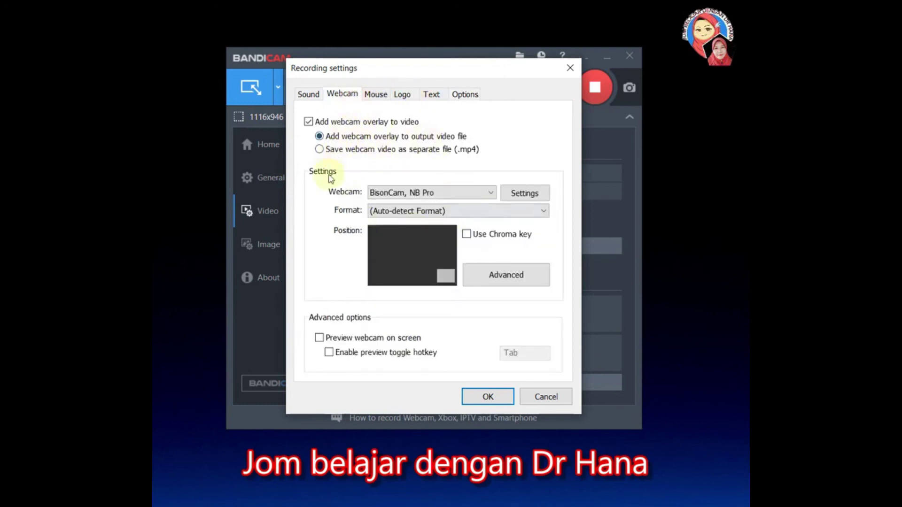
click(309, 123)
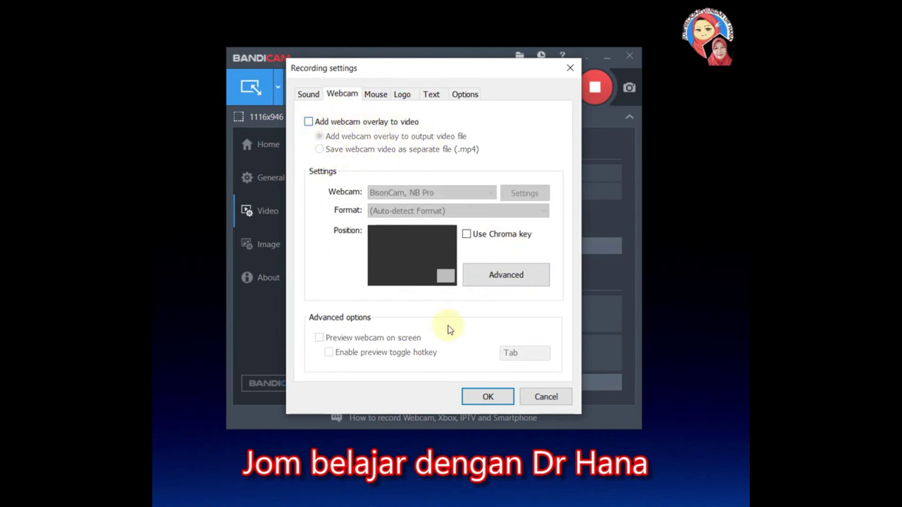
click(485, 398)
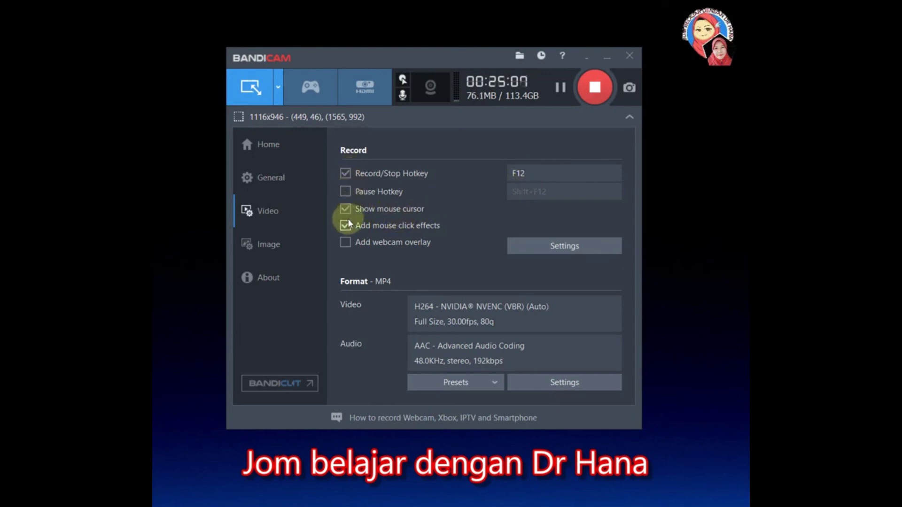
Step: Review the image capture options and formats, and return to the video recording options
click(271, 246)
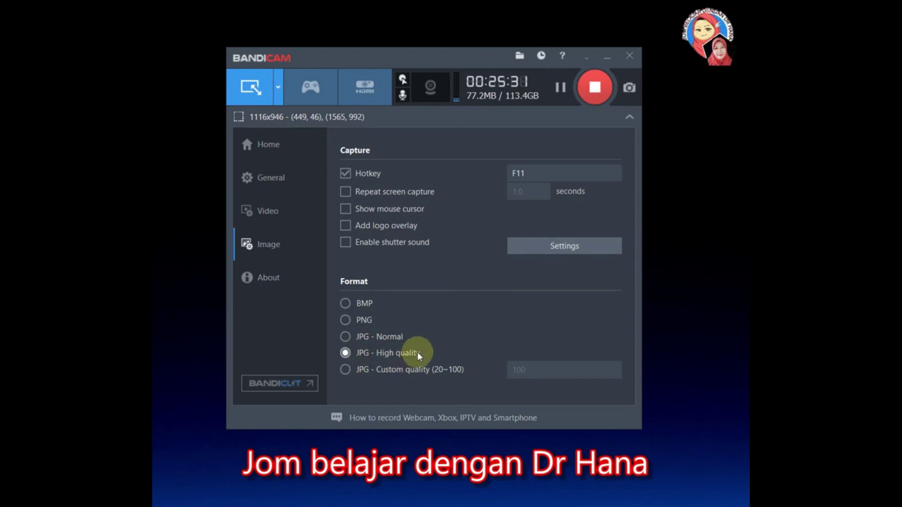
click(280, 214)
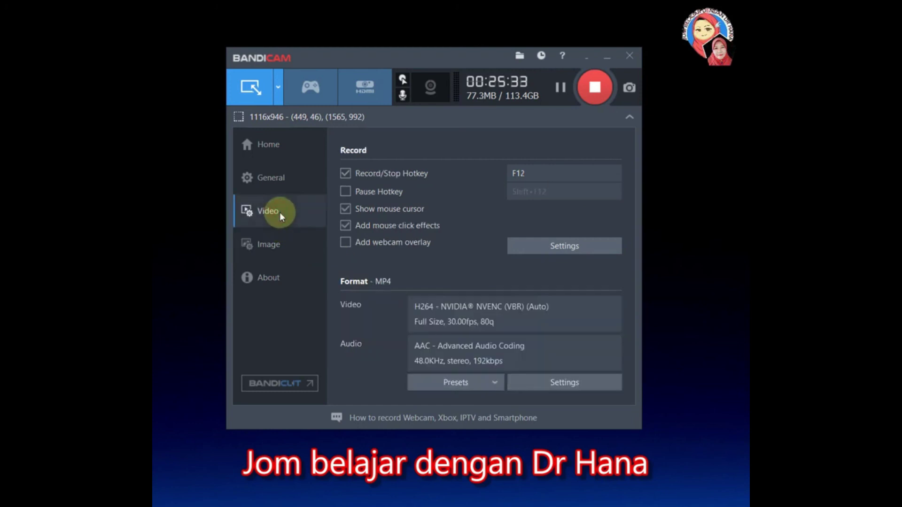